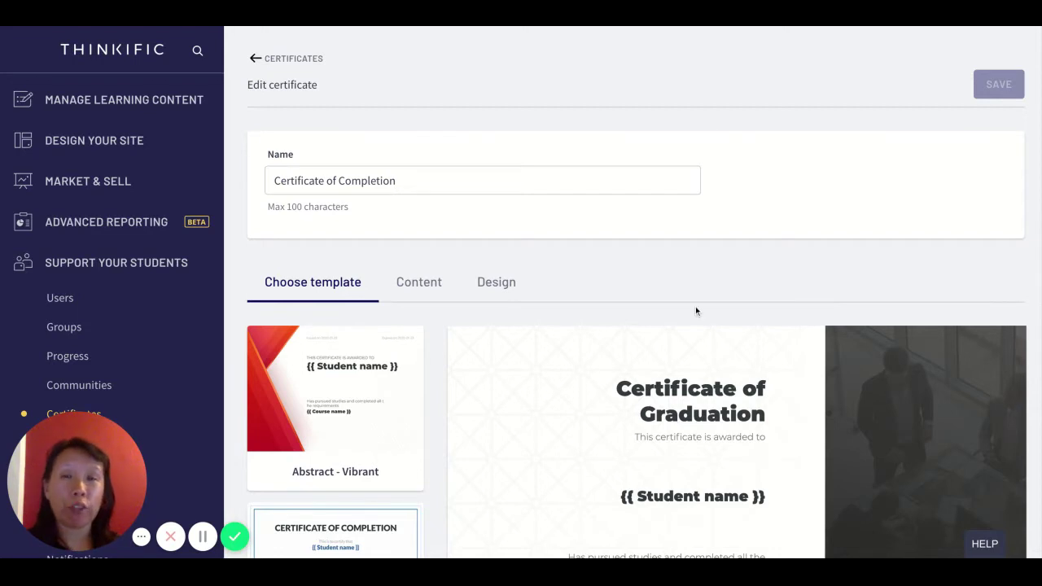
# Review the available certificate templates, from Abstract - Vibrant through Modern - Simple, alongside the current certificate preview
pyautogui.scroll(-2, 691, 362)
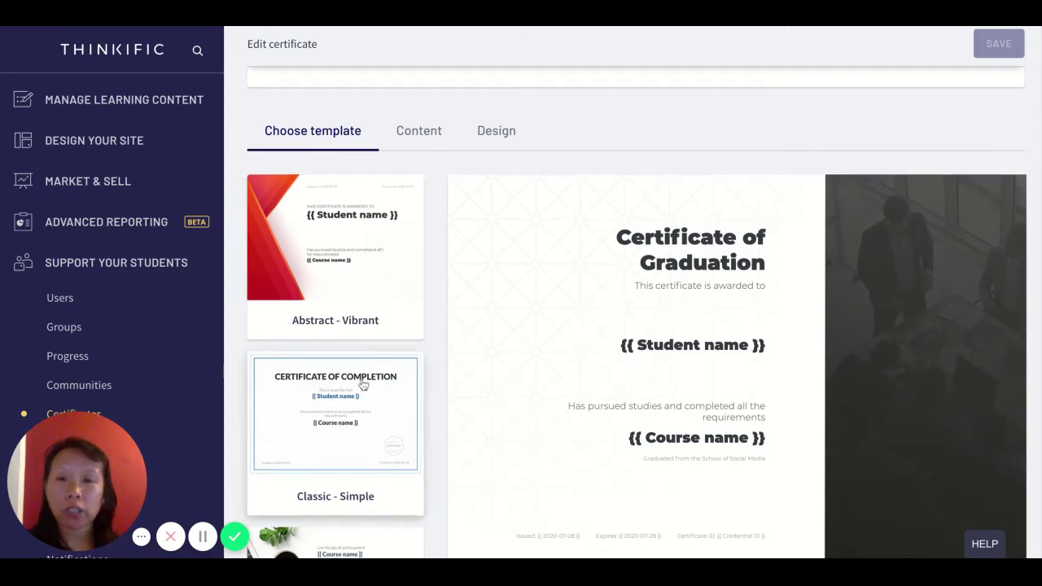
pyautogui.scroll(-5, 363, 385)
pyautogui.scroll(-2, 364, 386)
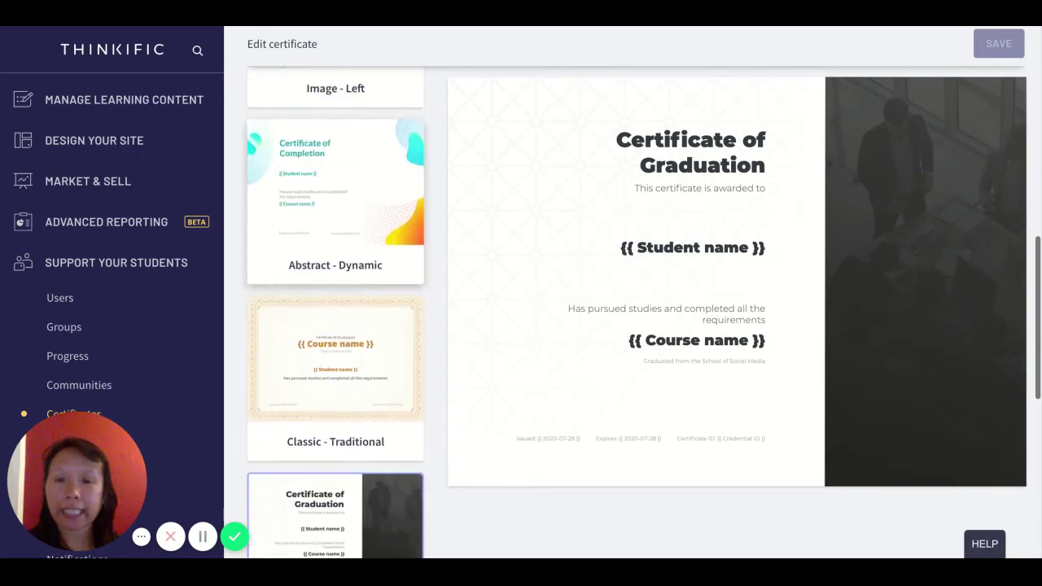
pyautogui.scroll(8, 363, 385)
pyautogui.scroll(2, 710, 282)
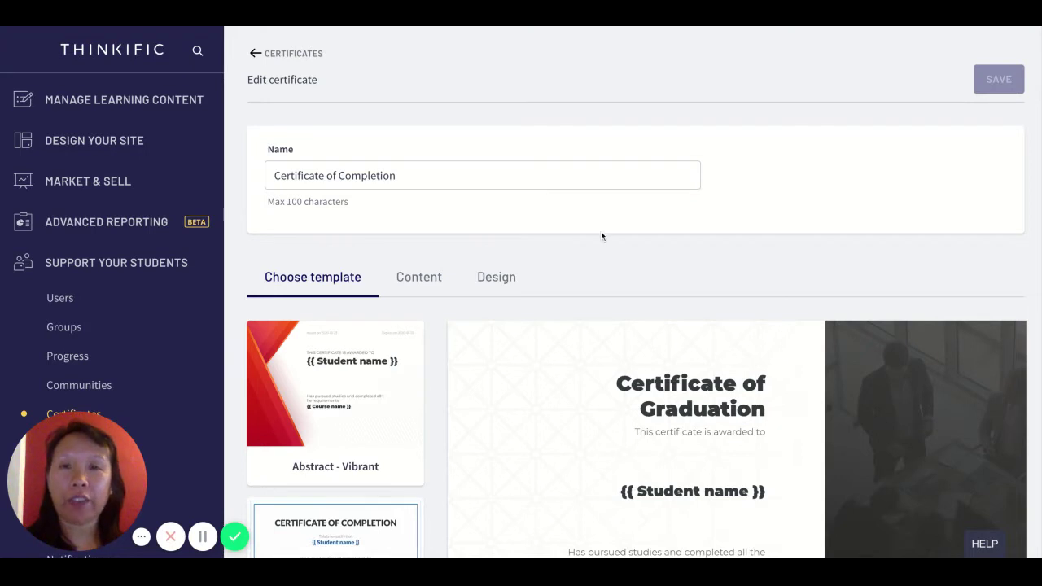
pyautogui.scroll(-1, 600, 236)
pyautogui.scroll(-1, 600, 236)
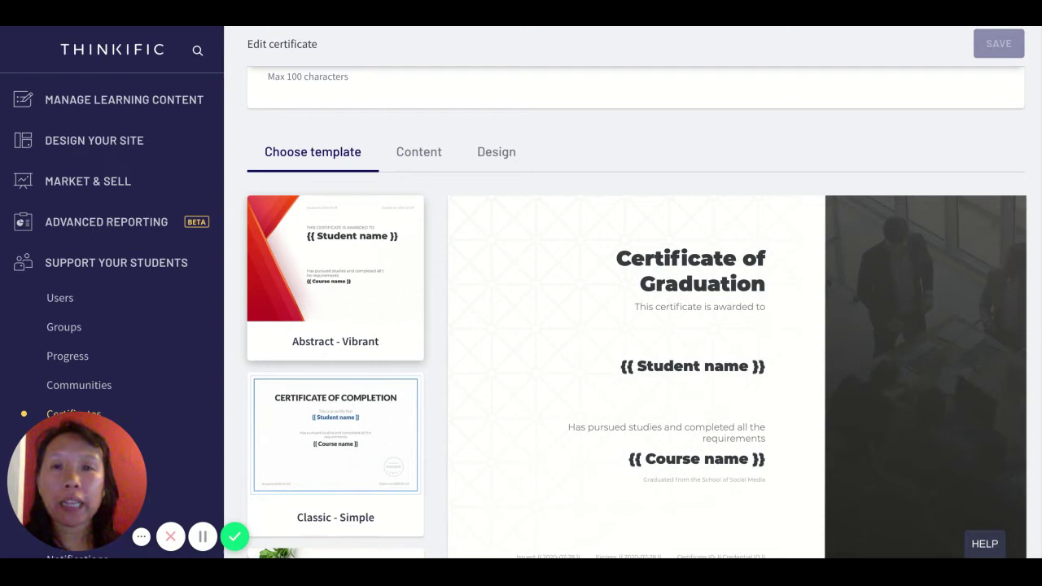
pyautogui.scroll(-1, 625, 353)
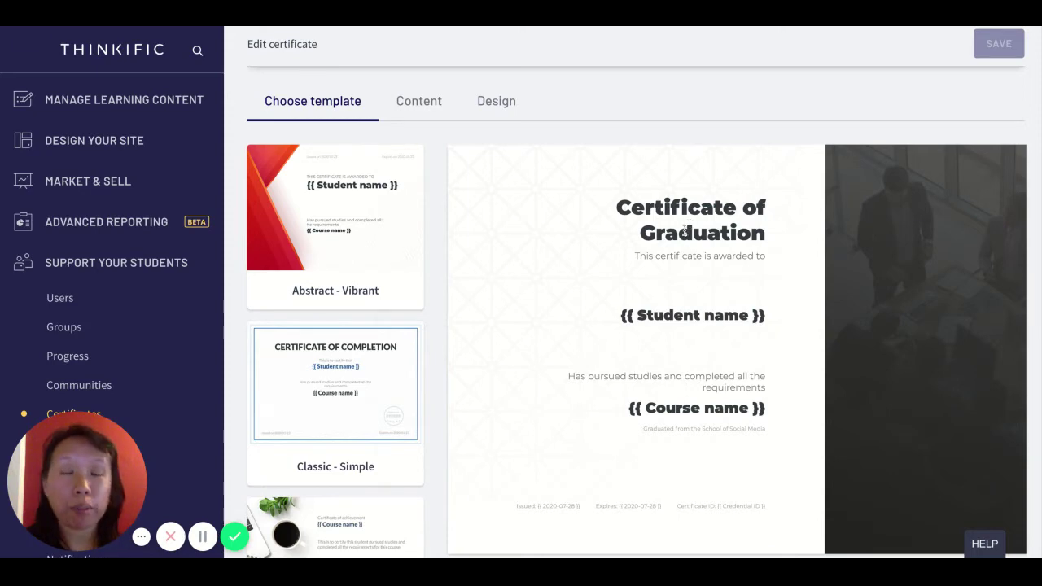
pyautogui.scroll(-4, 394, 258)
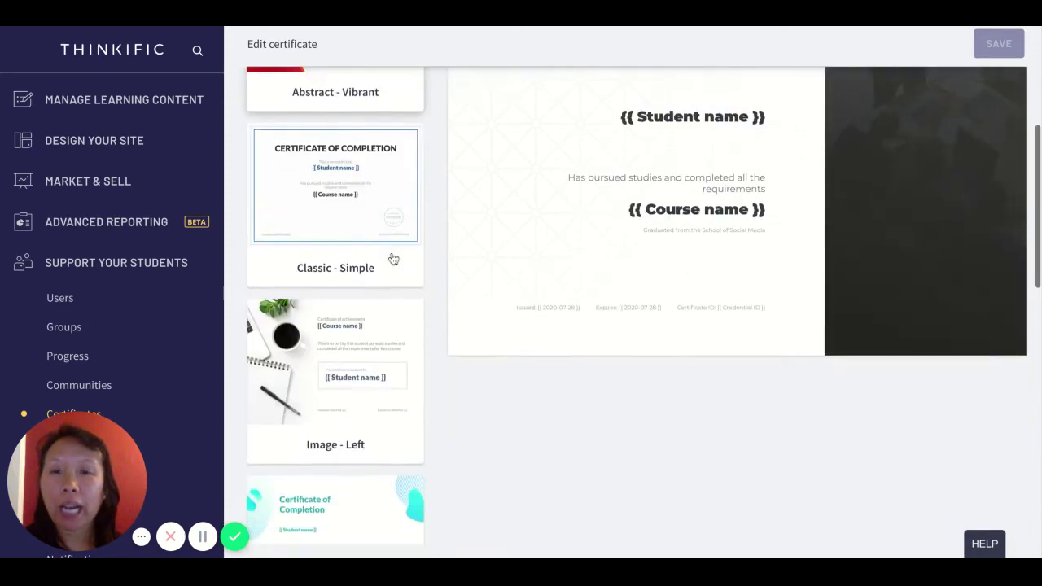
pyautogui.scroll(-6, 394, 258)
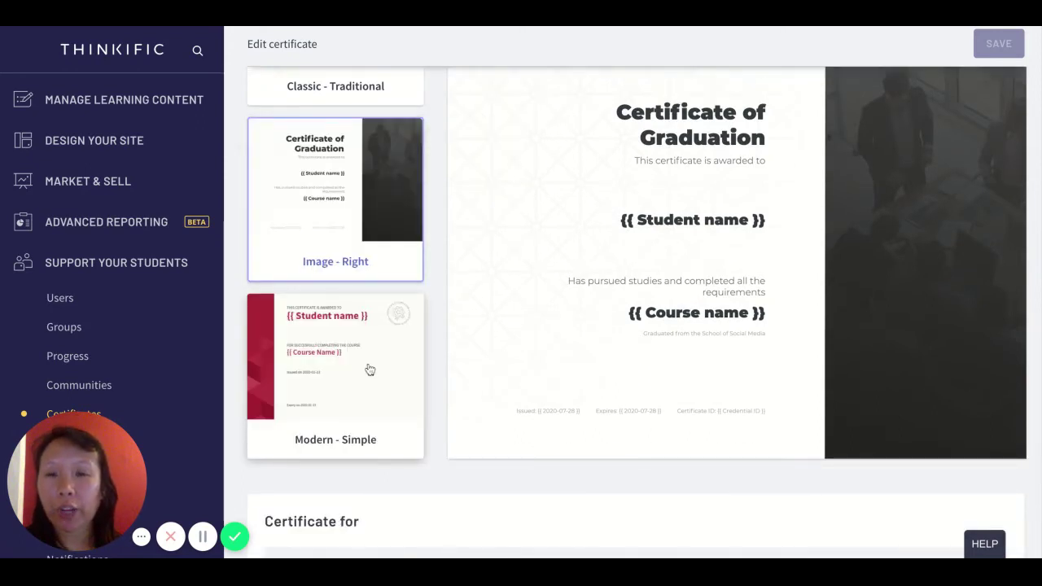
pyautogui.scroll(5, 370, 370)
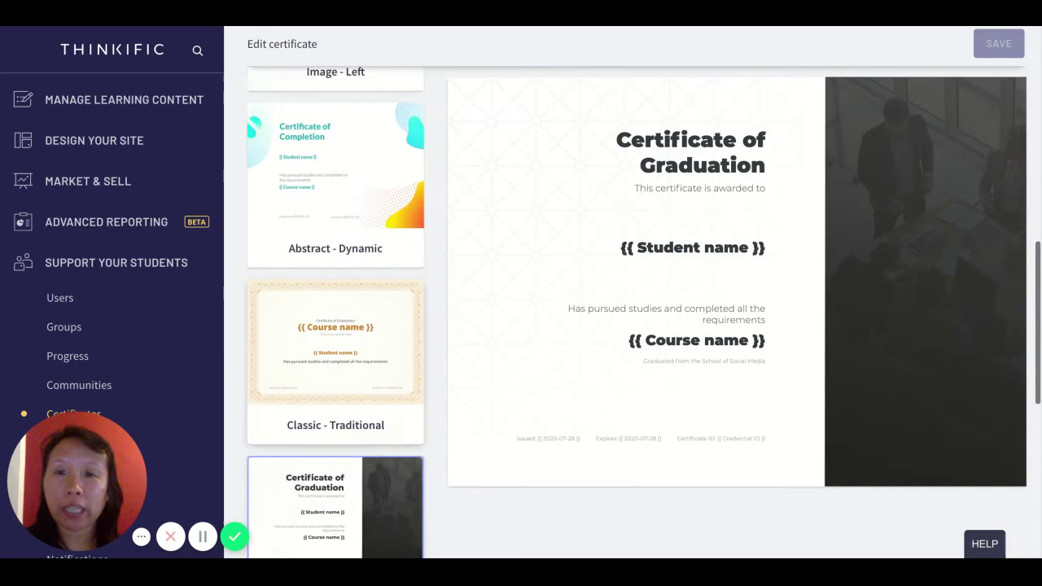
pyautogui.scroll(4, 336, 309)
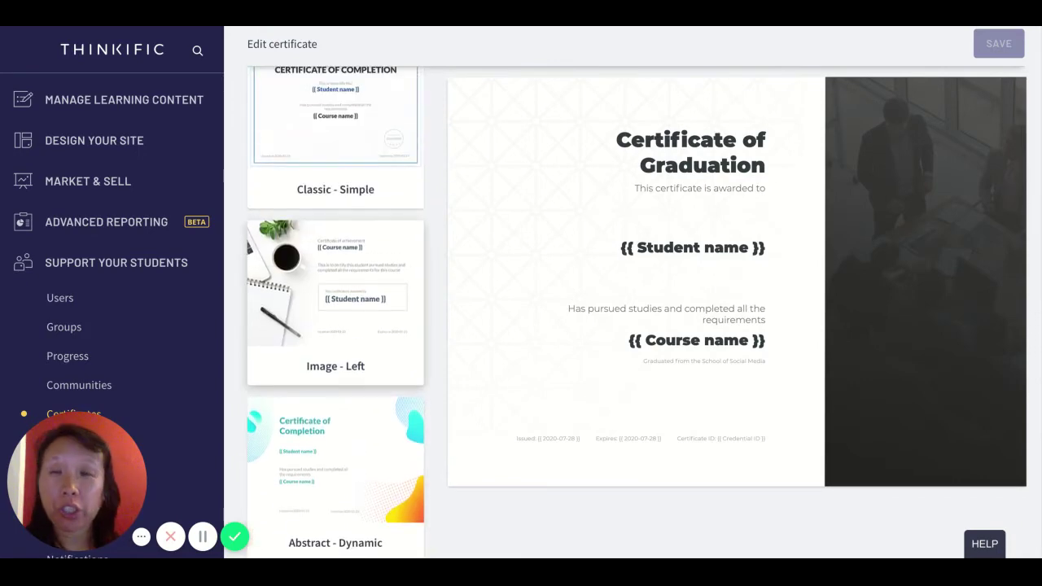
pyautogui.scroll(6, 336, 309)
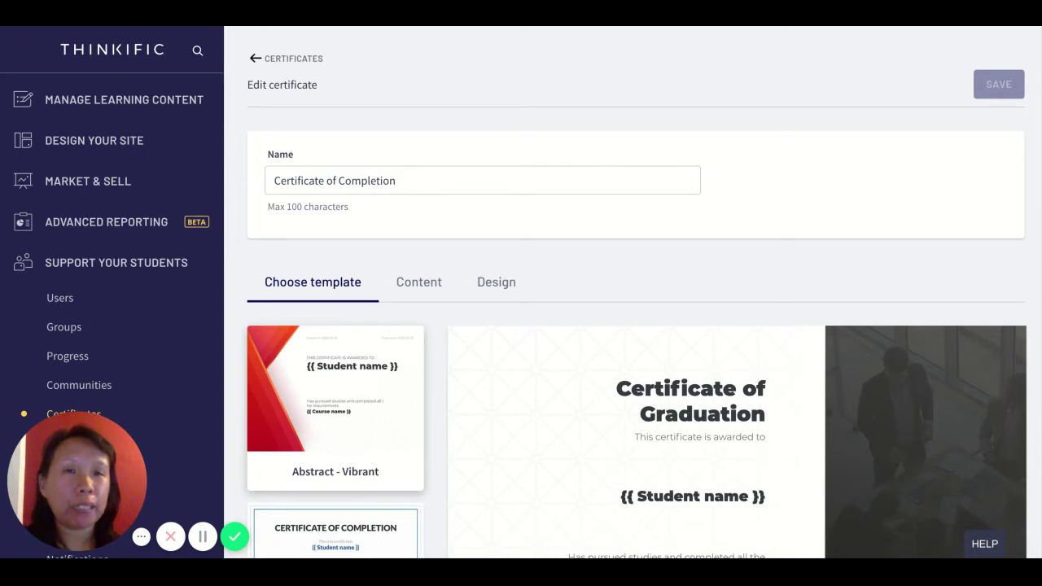
pyautogui.scroll(-2, 662, 430)
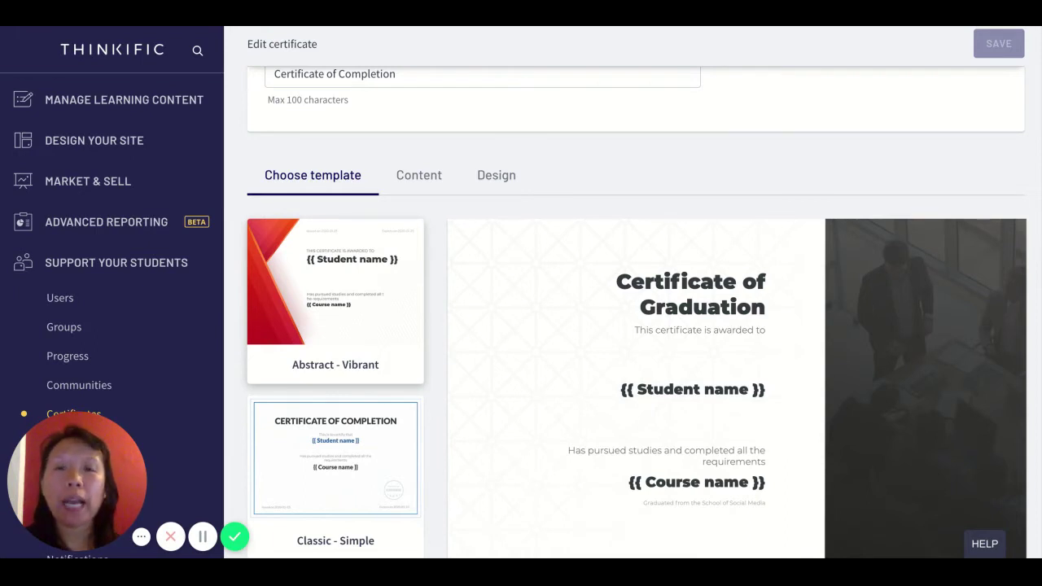
pyautogui.scroll(-2, 642, 300)
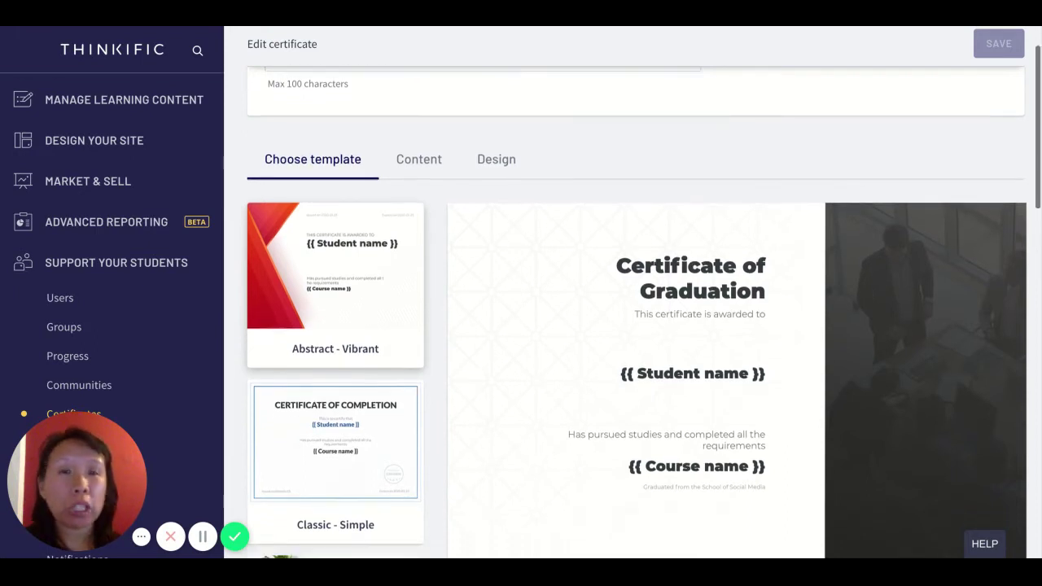
pyautogui.scroll(-2, 335, 326)
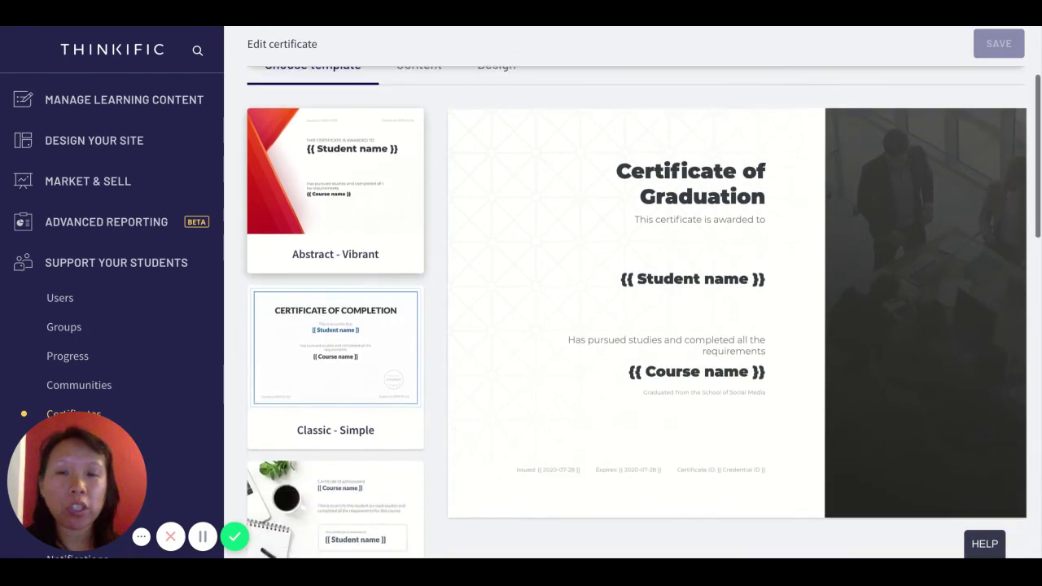
pyautogui.scroll(-4, 403, 397)
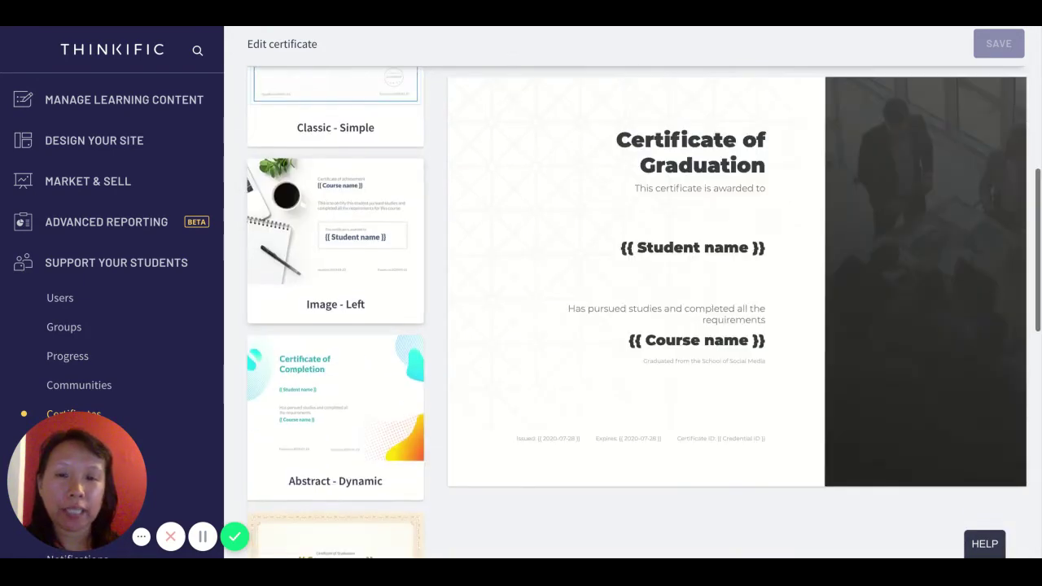
pyautogui.scroll(-3, 401, 396)
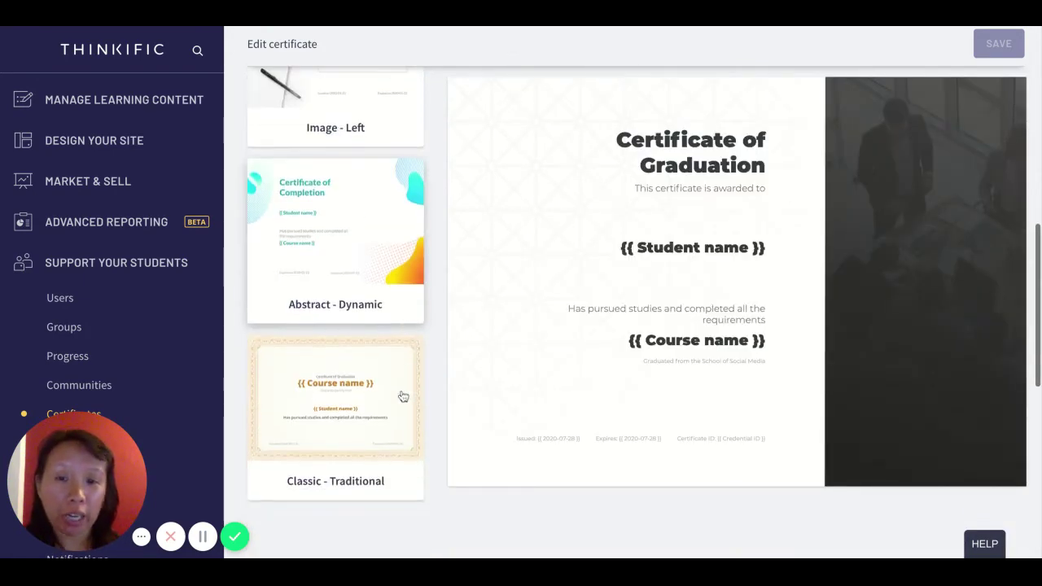
pyautogui.scroll(10, 402, 396)
pyautogui.scroll(2, 413, 309)
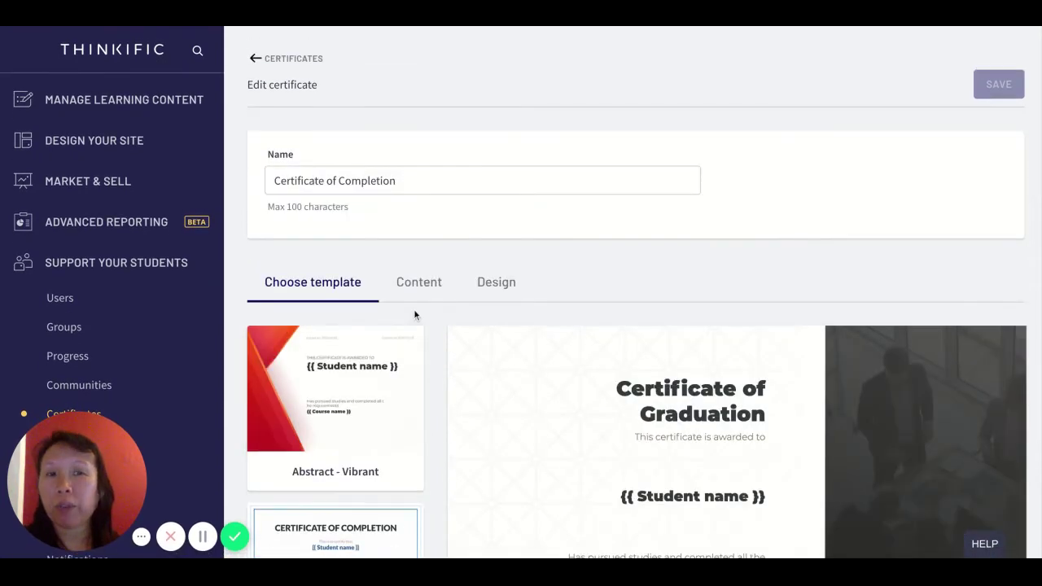
# Open the certificate's design settings and look over the primary text color choices and the background image options
pyautogui.scroll(-1, 570, 279)
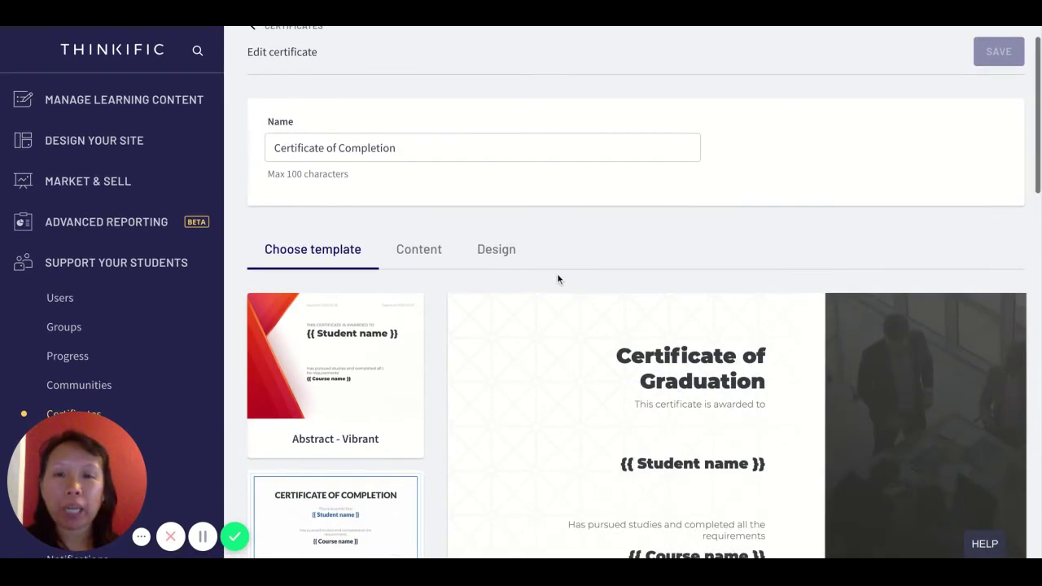
pyautogui.click(501, 257)
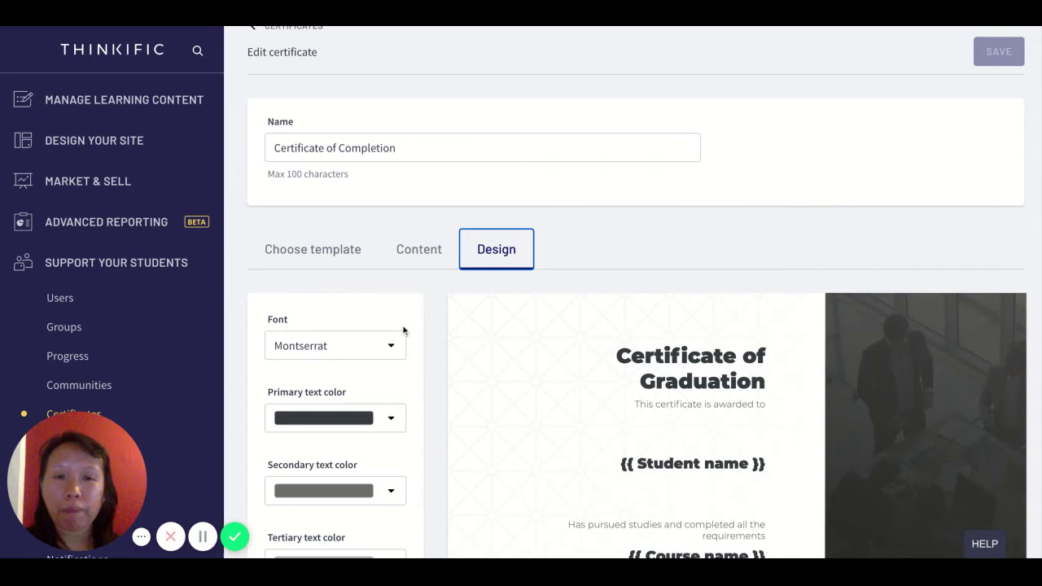
pyautogui.scroll(-3, 403, 331)
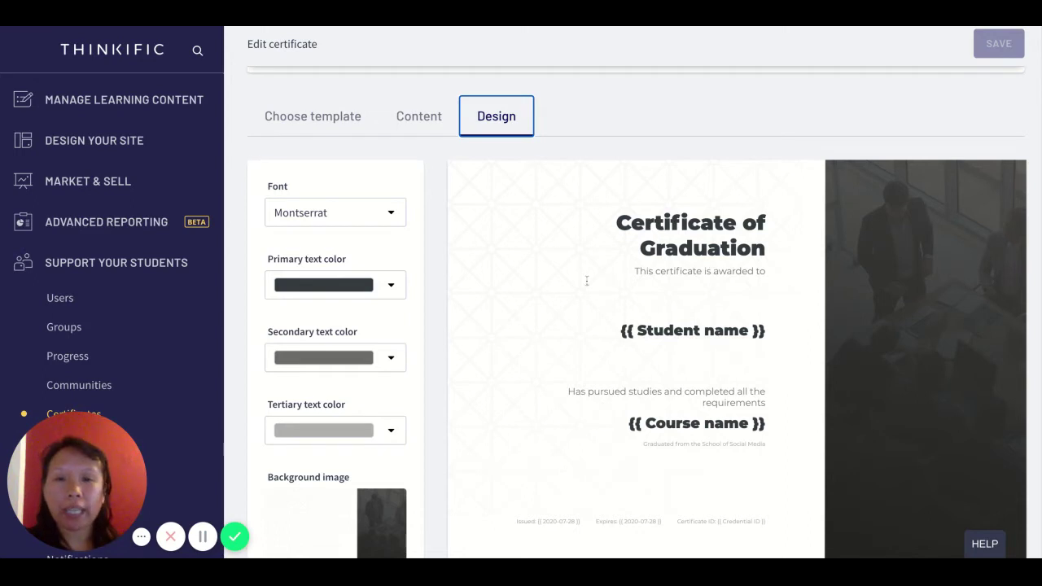
pyautogui.click(358, 298)
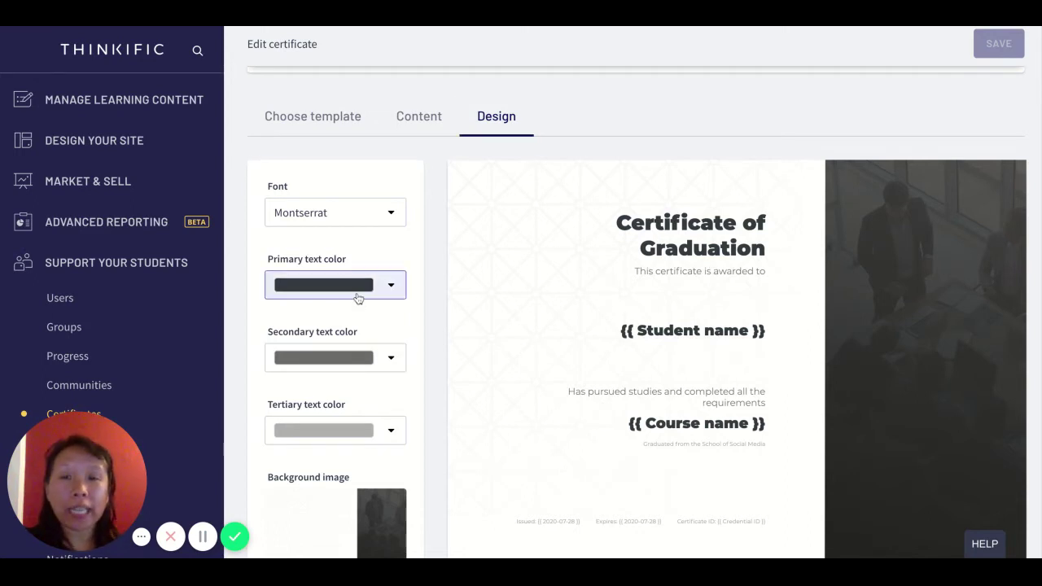
pyautogui.click(359, 298)
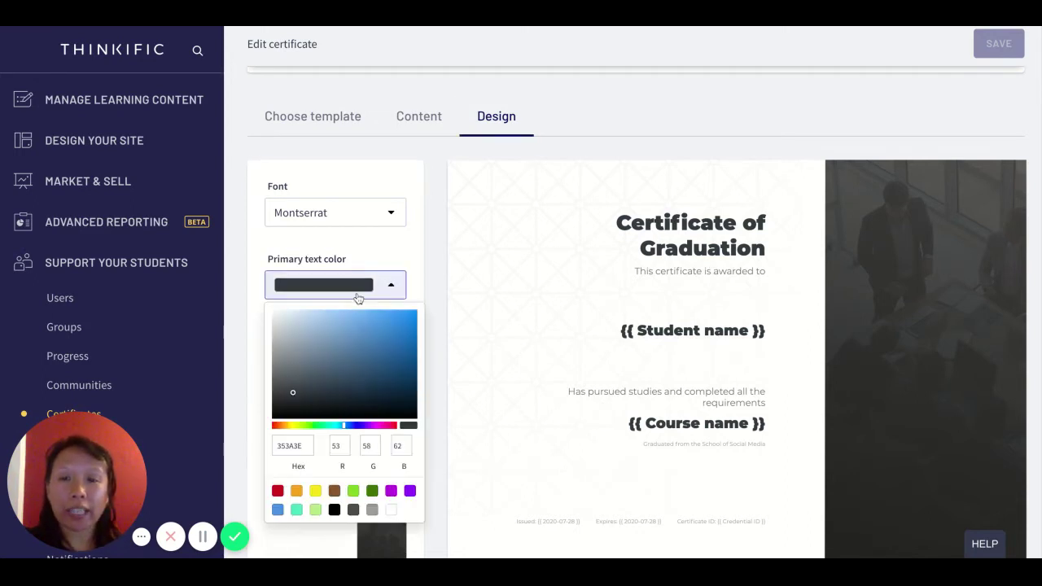
pyautogui.click(415, 259)
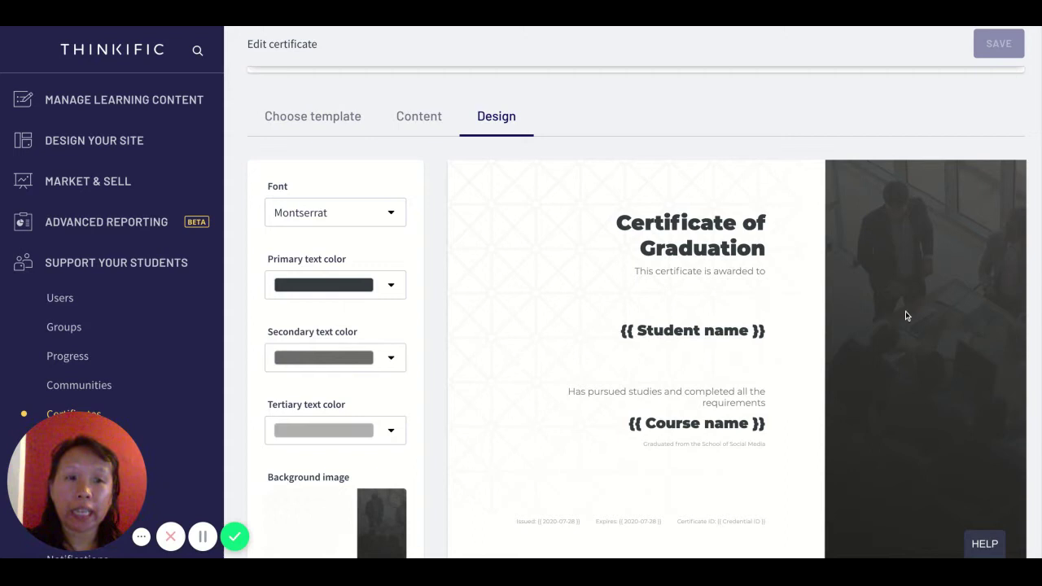
pyautogui.scroll(-2, 934, 432)
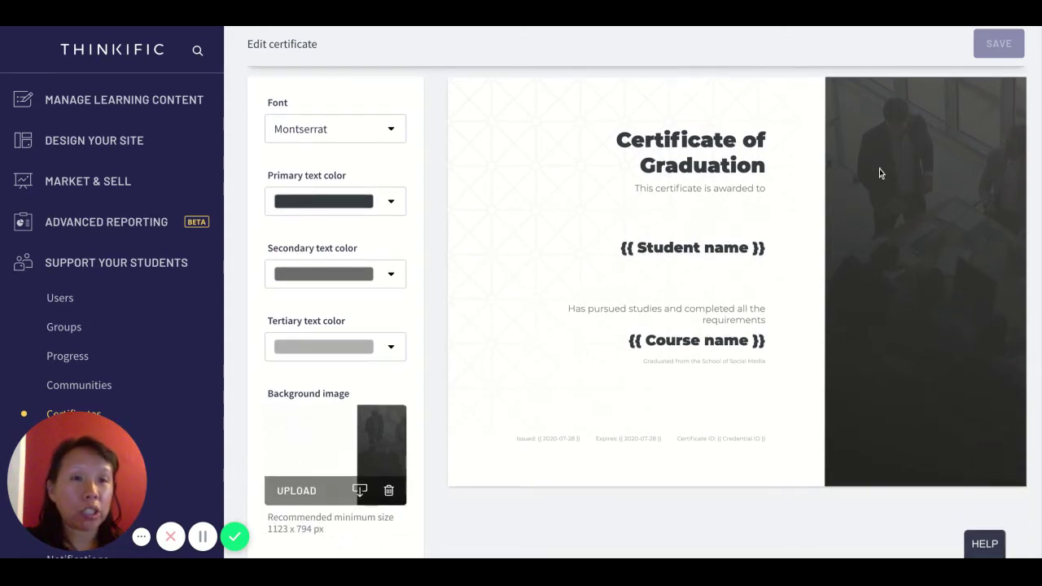
pyautogui.click(386, 202)
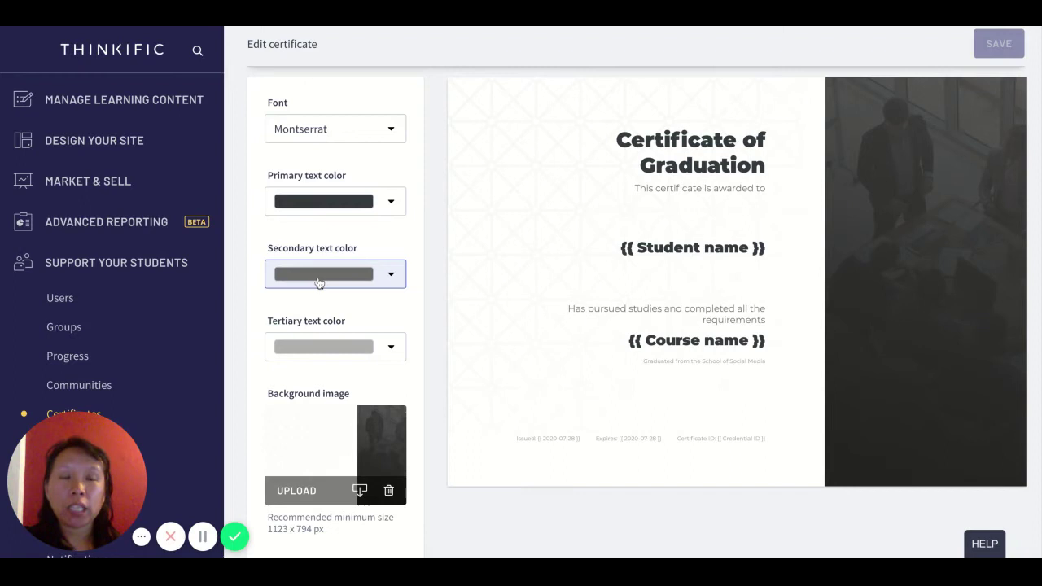
# Select Montserrat as the certificate's font
pyautogui.scroll(2, 319, 279)
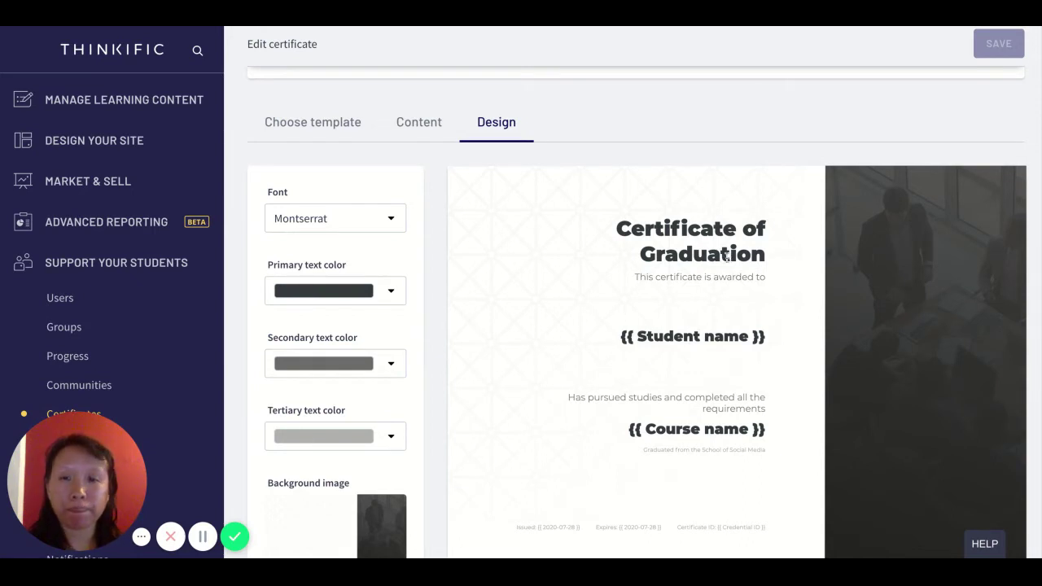
pyautogui.click(358, 232)
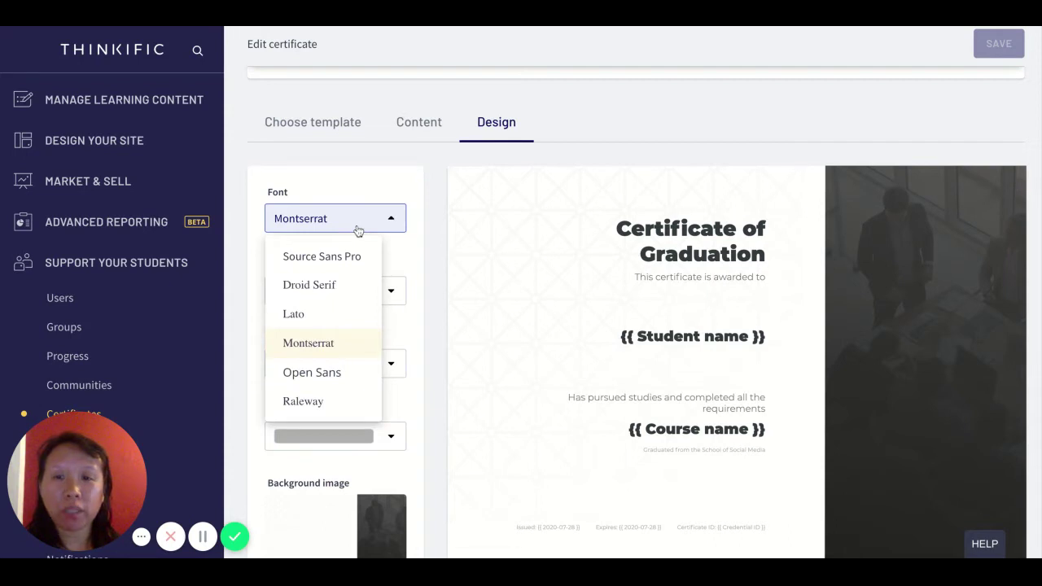
pyautogui.click(332, 346)
# Start uploading a certificate logo and connect Dropbox as the file source
pyautogui.scroll(-3, 380, 372)
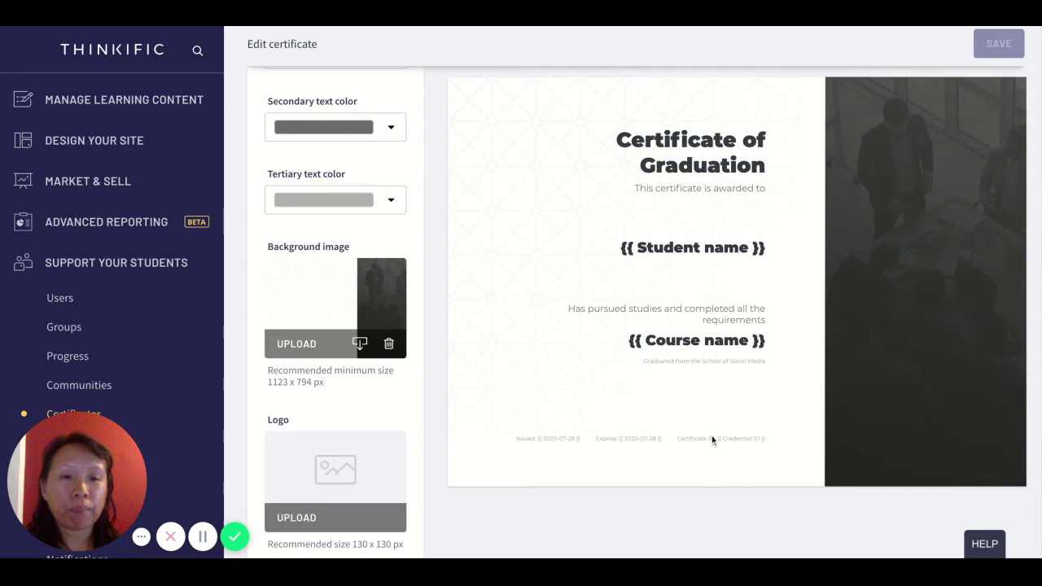
pyautogui.scroll(1, 712, 435)
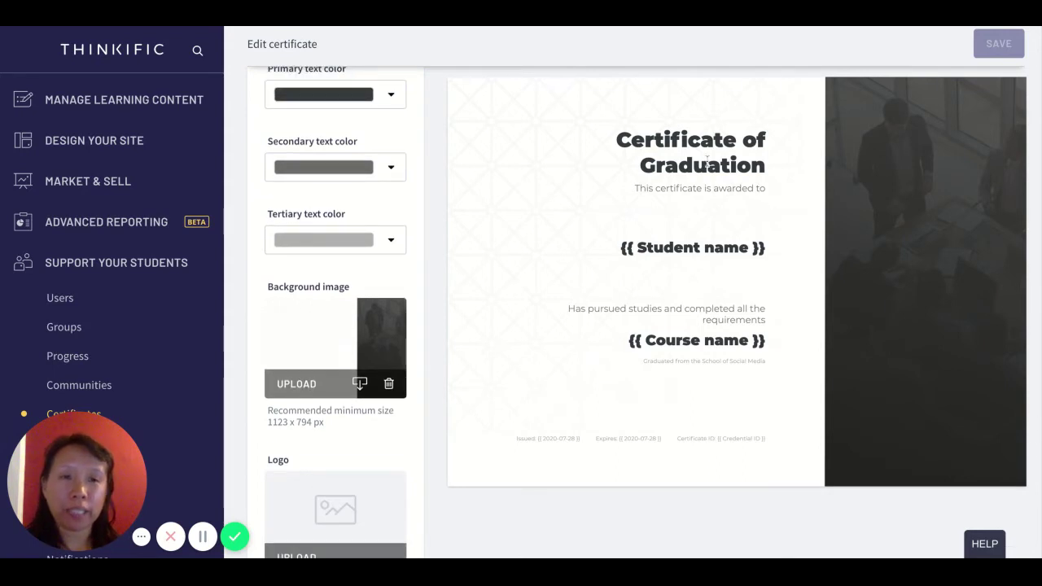
pyautogui.scroll(-3, 363, 296)
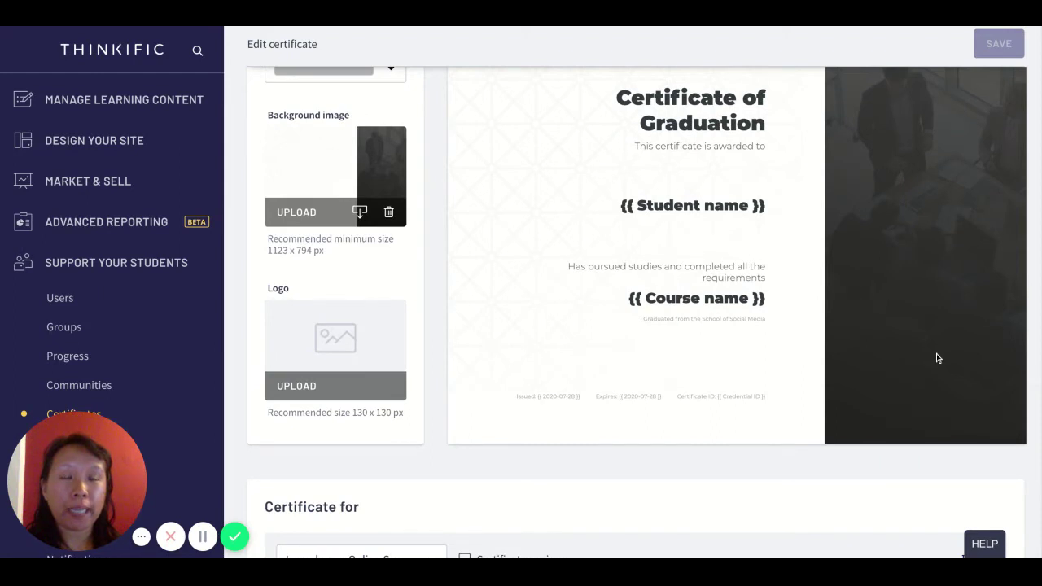
pyautogui.scroll(1, 936, 358)
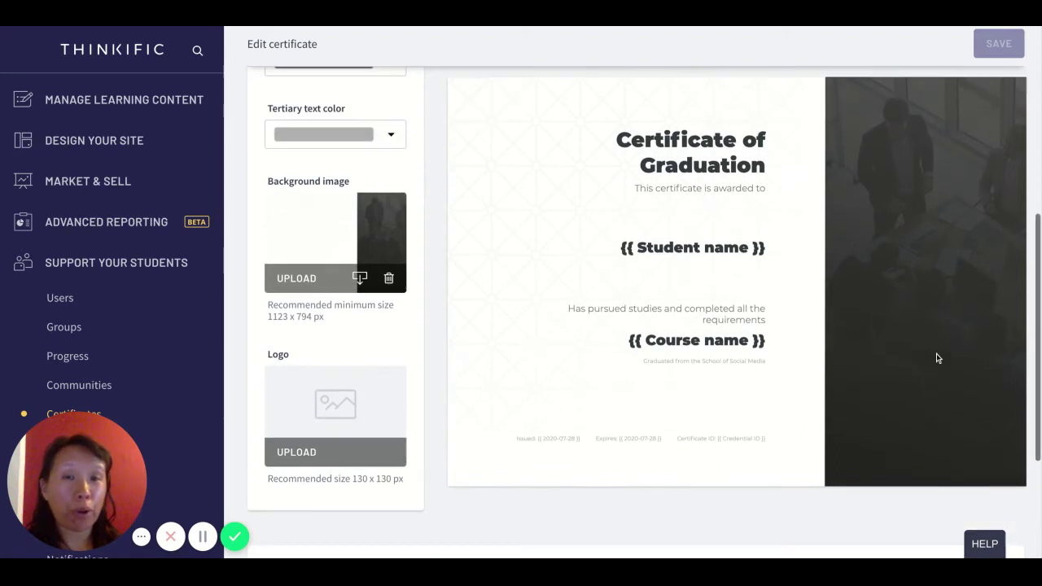
pyautogui.click(304, 454)
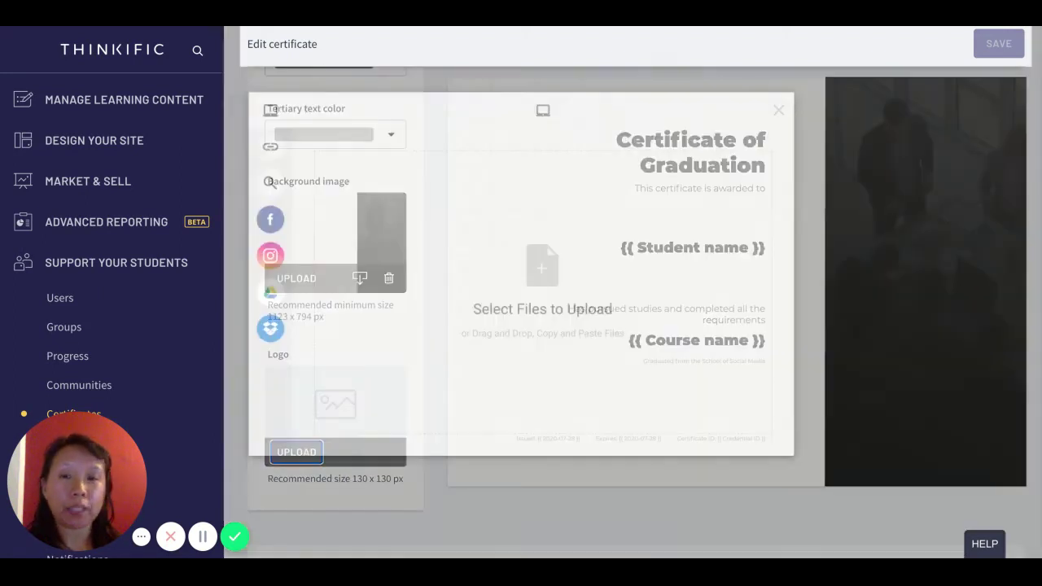
pyautogui.click(277, 332)
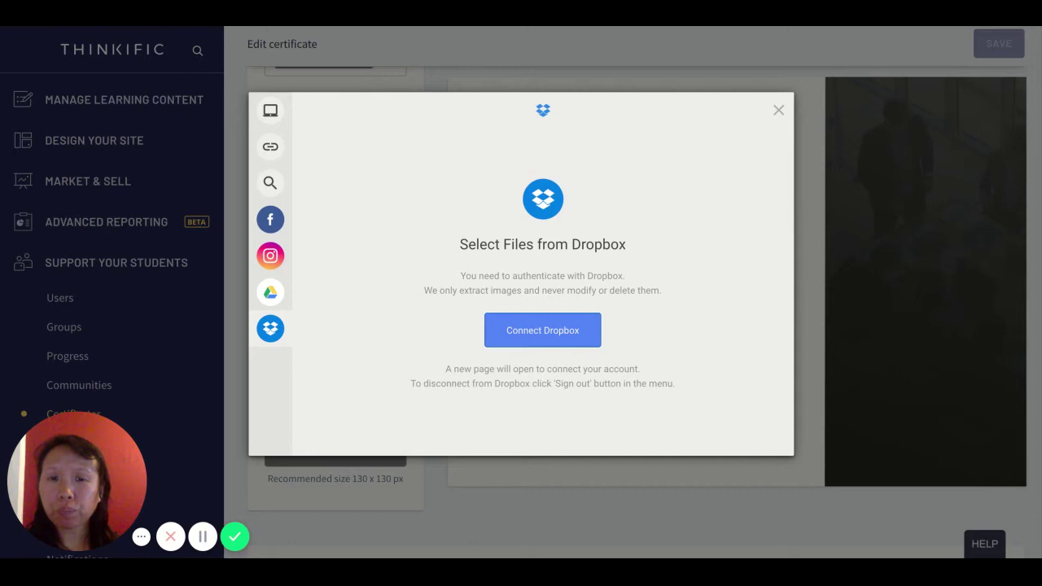
pyautogui.click(542, 329)
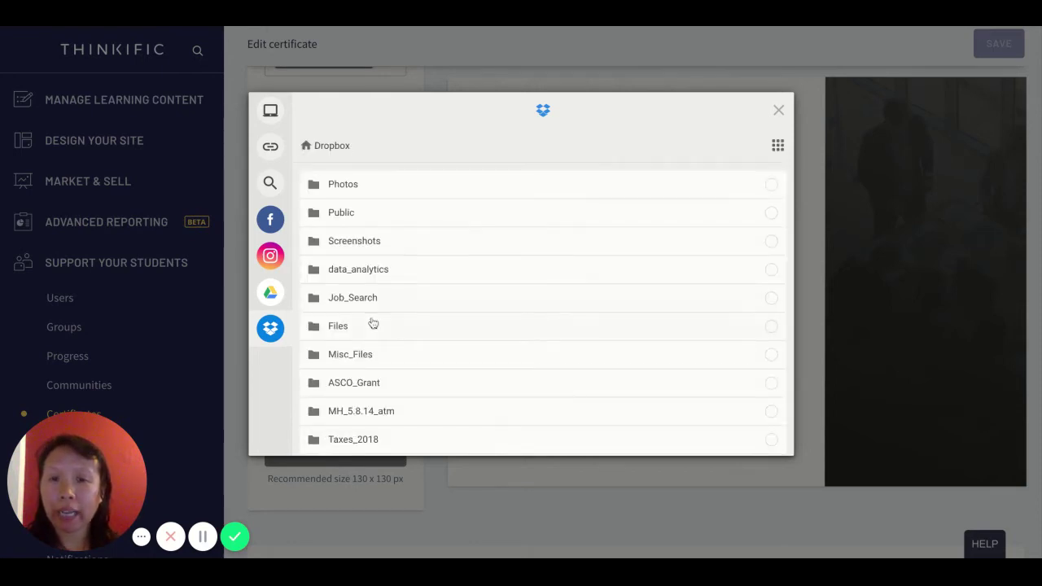
# Upload Logo-A.jpg from the YouTube_Images folder in Dropbox as the certificate's logo
pyautogui.scroll(-4, 372, 323)
pyautogui.scroll(-3, 367, 314)
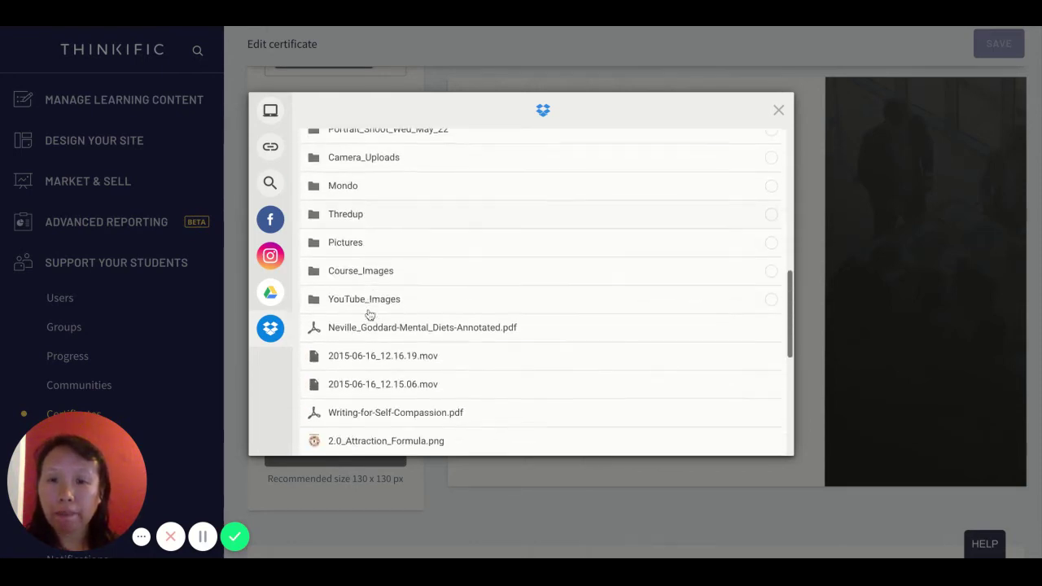
pyautogui.click(362, 295)
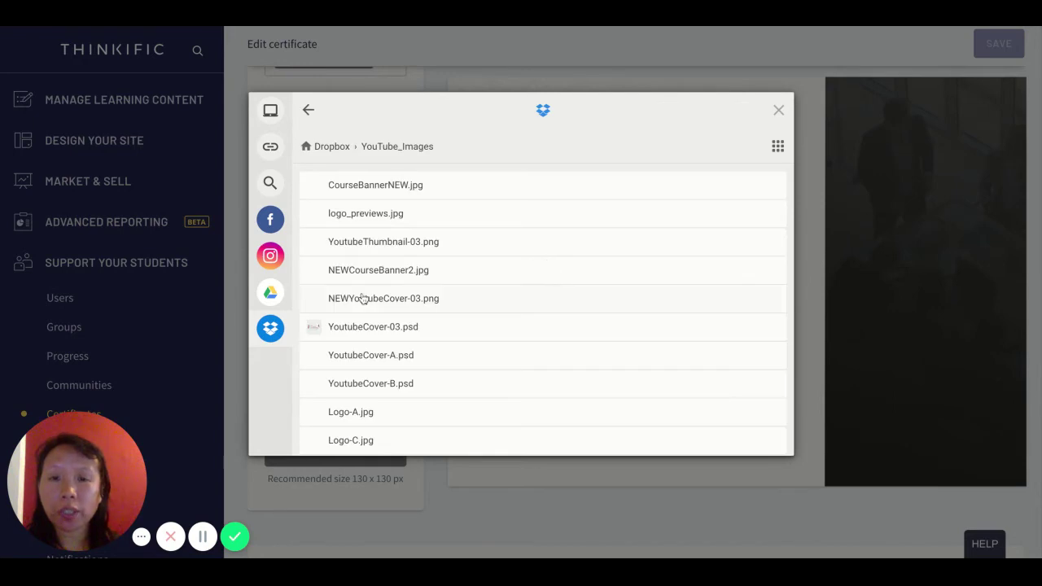
pyautogui.click(361, 412)
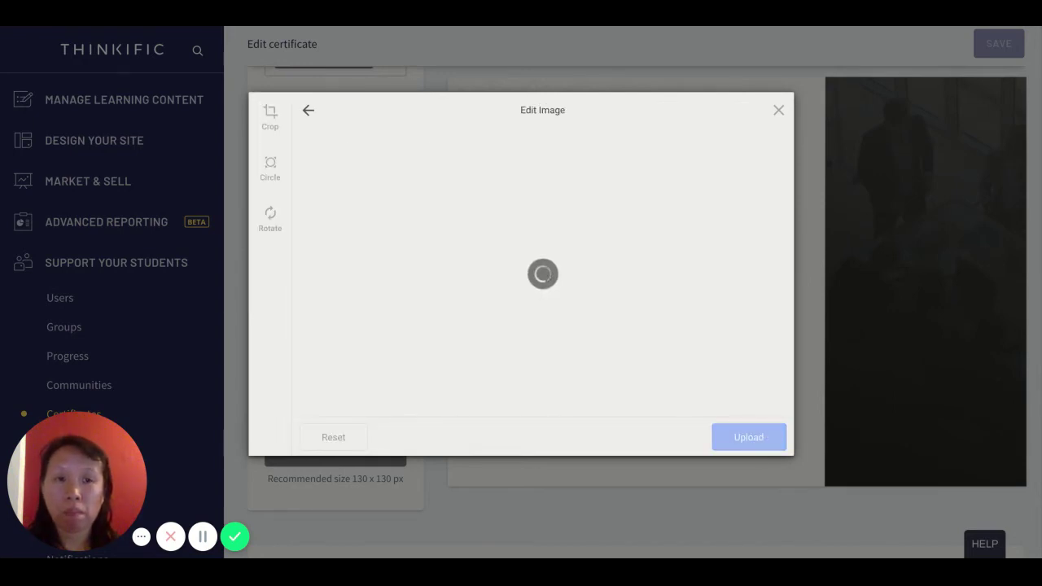
pyautogui.click(761, 440)
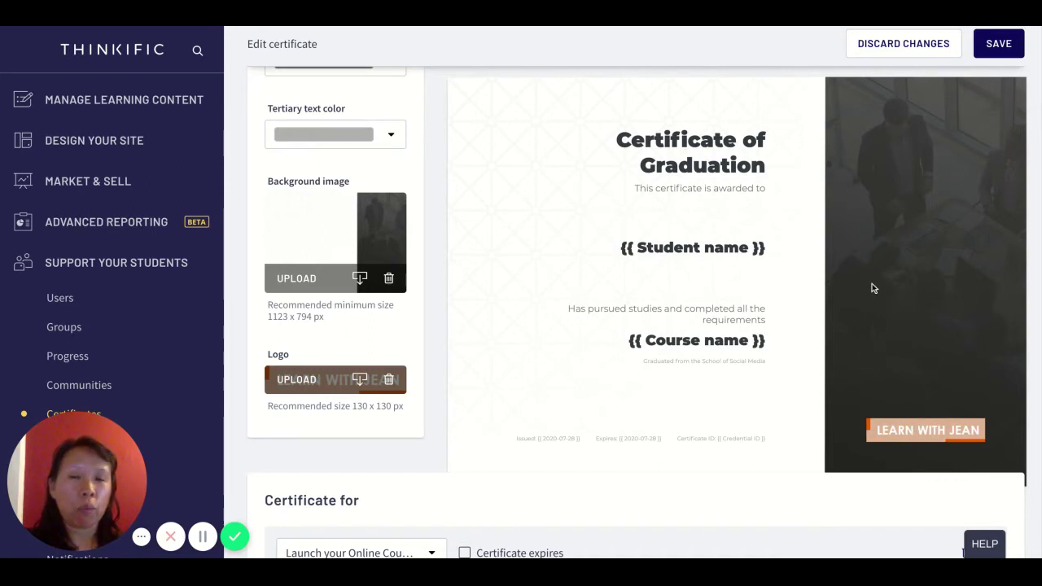
# Highlight the recommended minimum size for the background image and review the logo in the certificate preview
pyautogui.scroll(1, 872, 288)
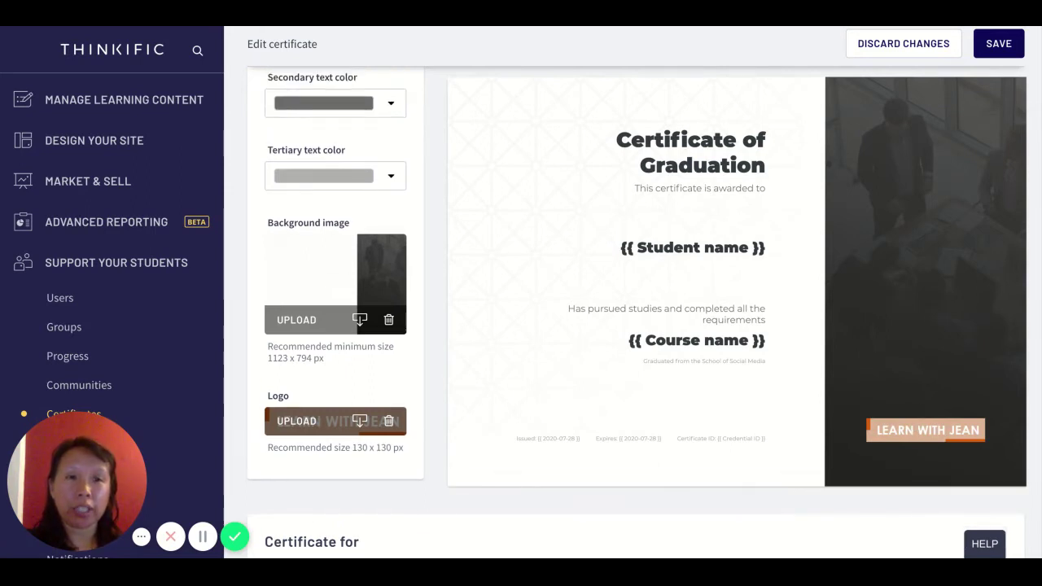
pyautogui.tripleClick(269, 362)
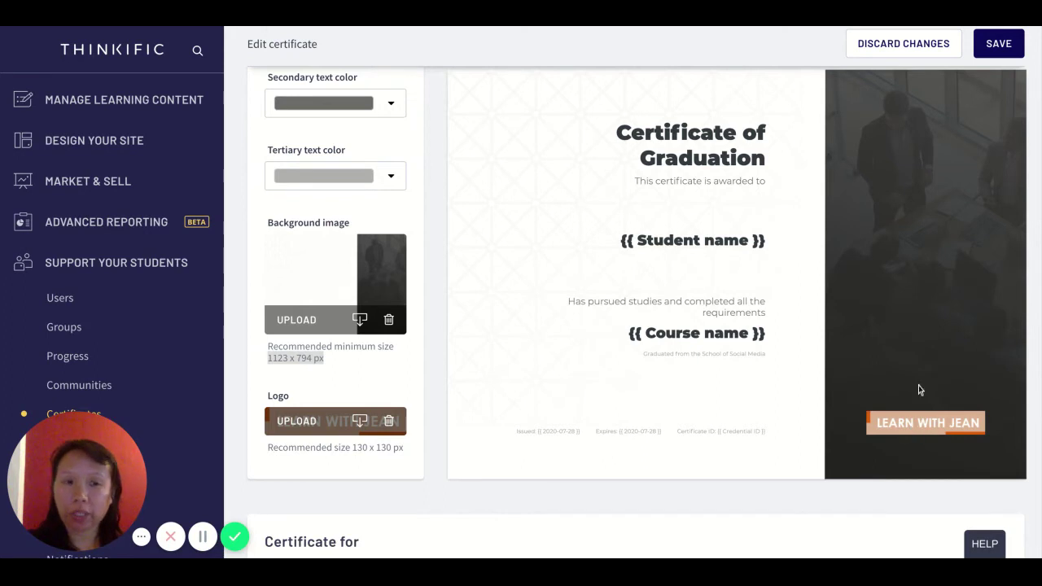
pyautogui.scroll(1, 919, 335)
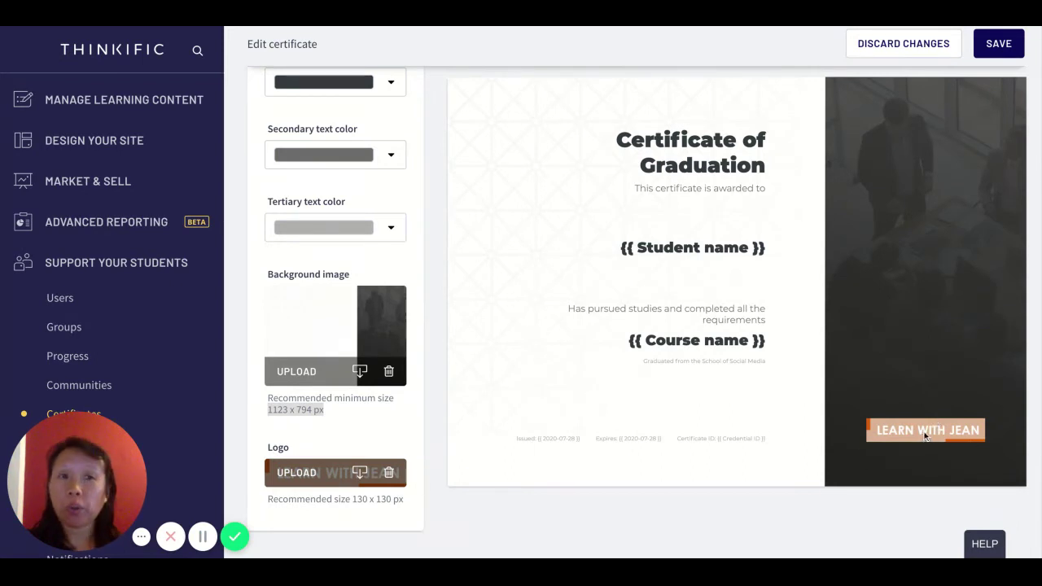
# Open the certificate's content settings and change the title to Certificate of Completion
pyautogui.scroll(3, 332, 306)
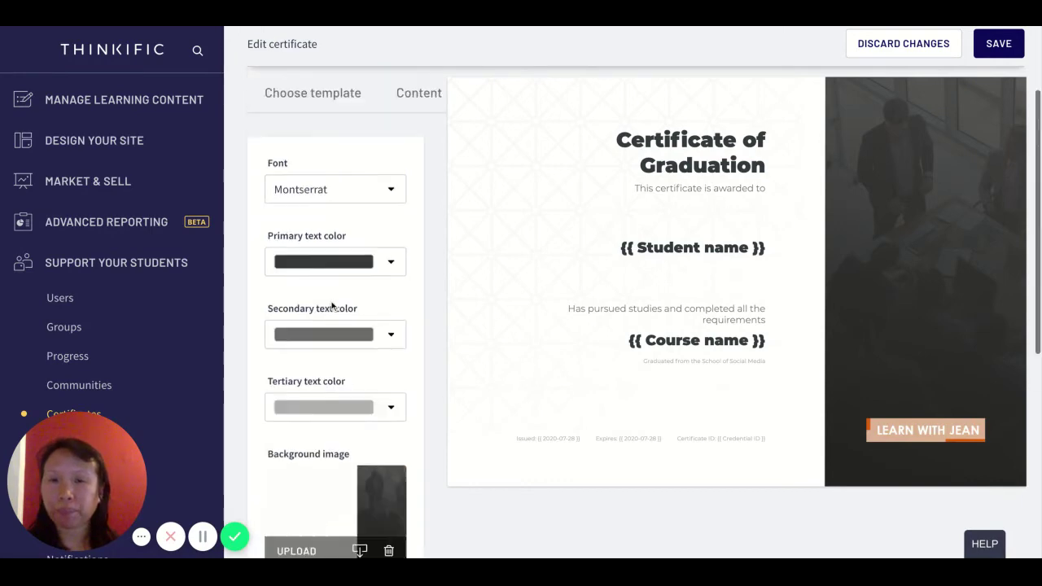
pyautogui.scroll(3, 331, 305)
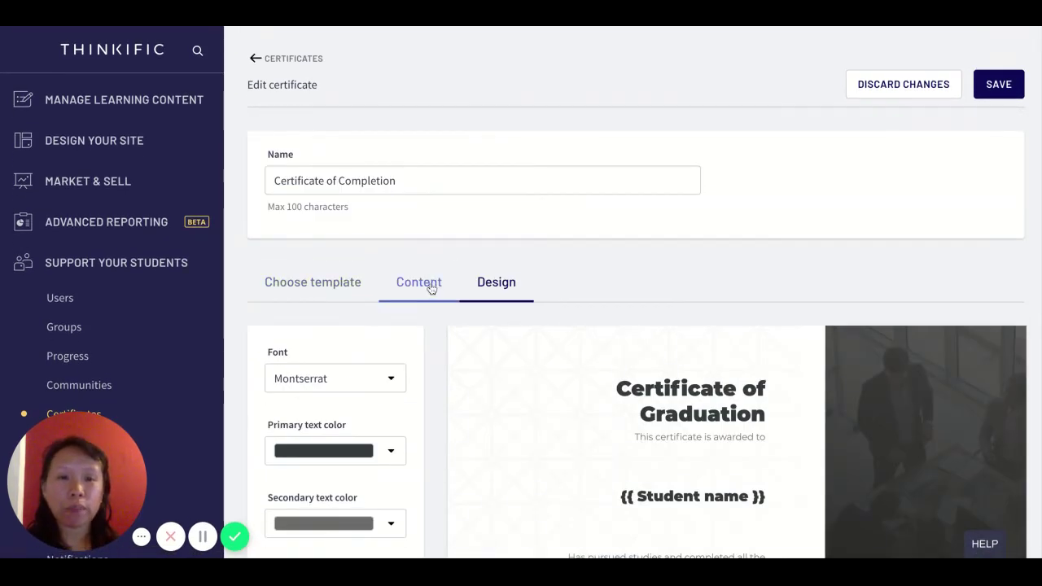
pyautogui.scroll(-3, 431, 289)
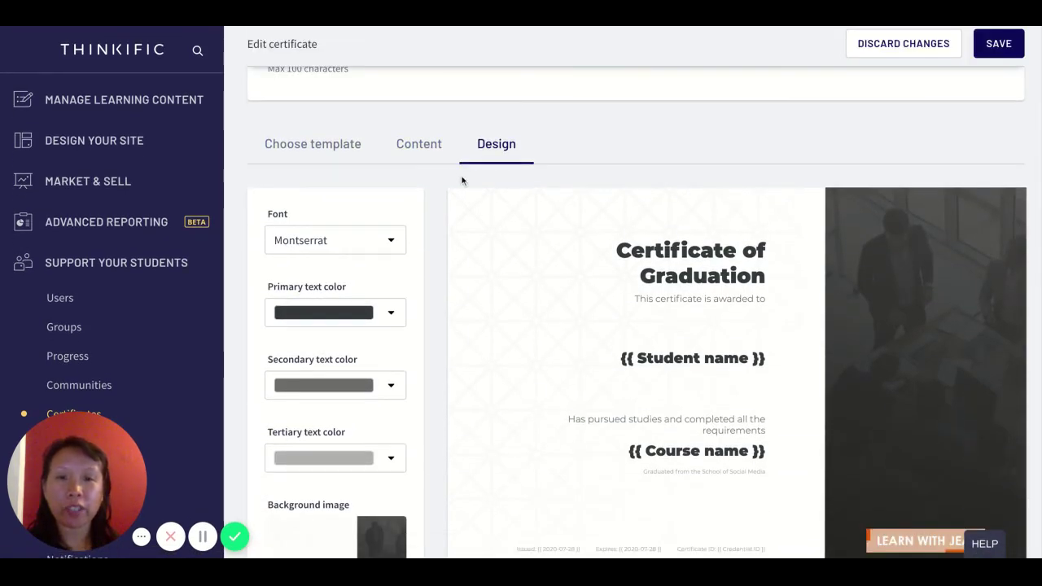
pyautogui.click(415, 146)
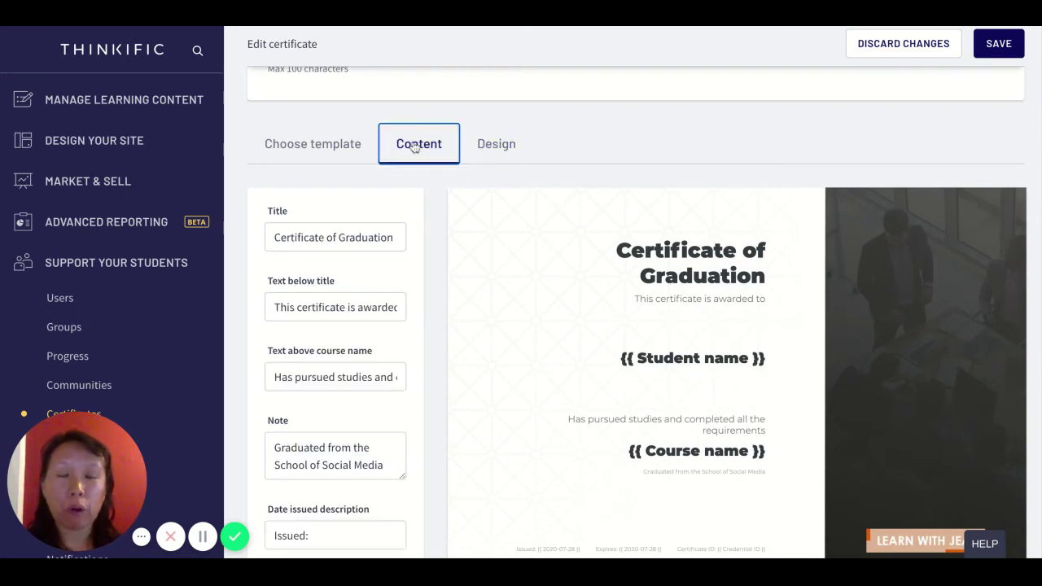
pyautogui.doubleClick(339, 237)
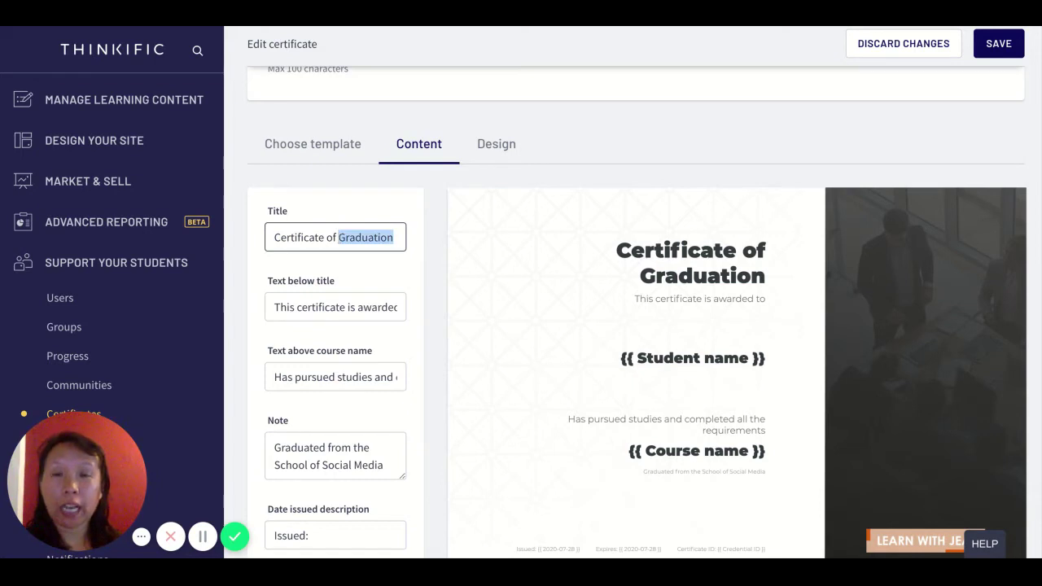
pyautogui.write('Completion')
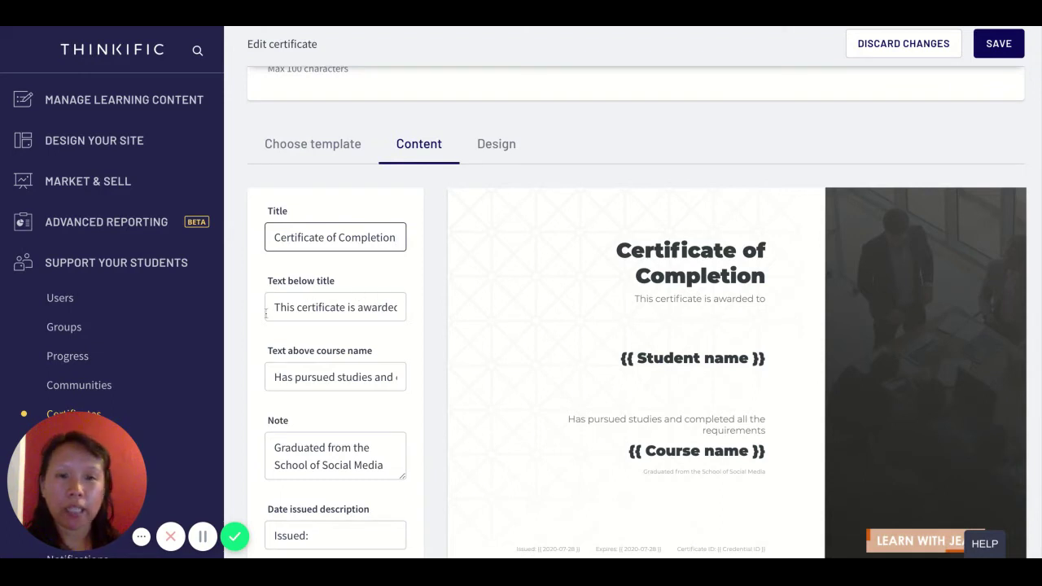
# Change the text below the title to read "This certificate is bestowed to"
pyautogui.moveTo(372, 307); pyautogui.dragTo(281, 308)
pyautogui.hotkey('ctrl', 'a')
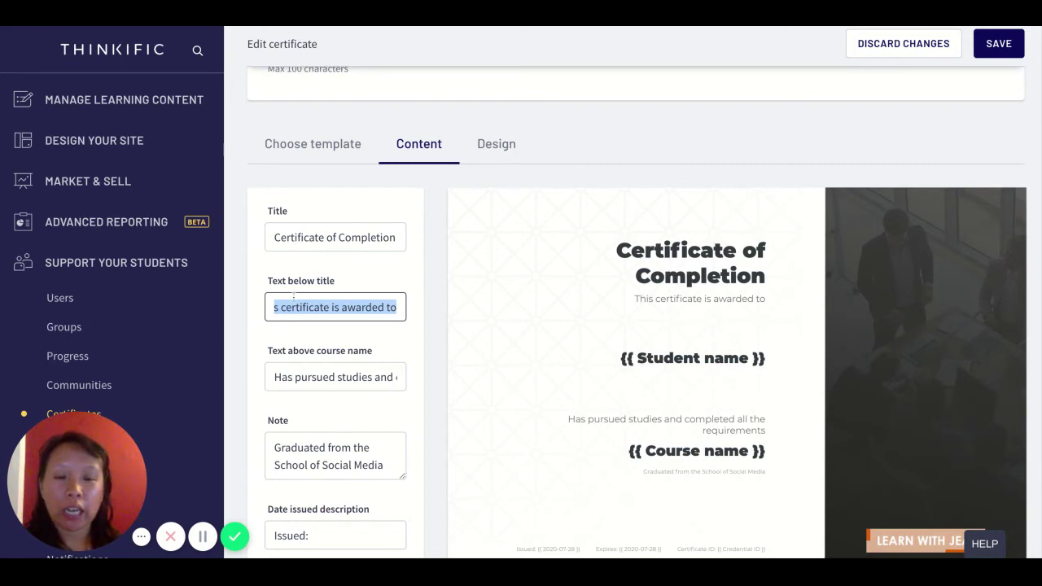
pyautogui.click(384, 308)
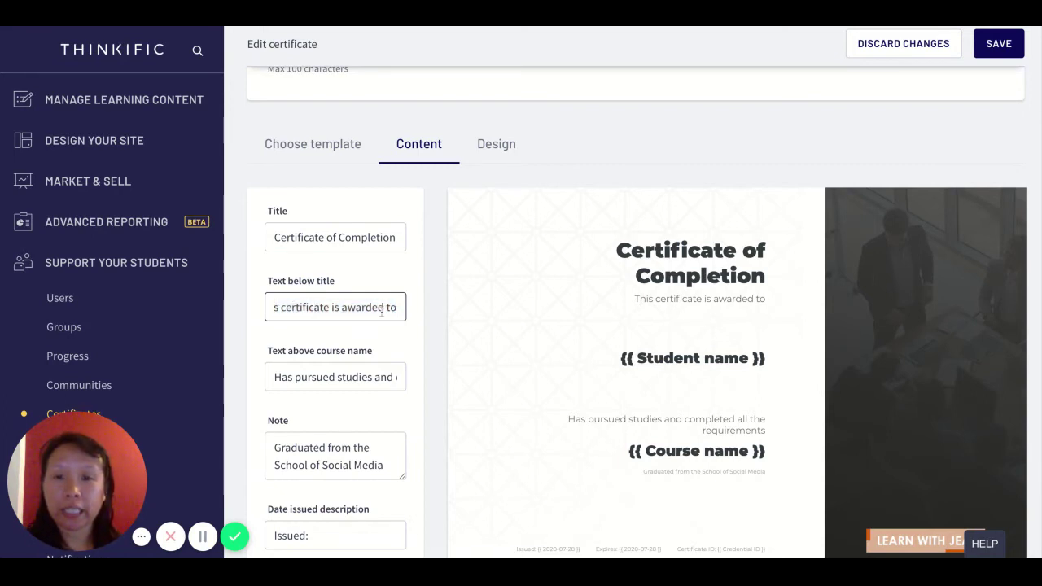
pyautogui.press('BackSpace')
pyautogui.press('BackSpace')
pyautogui.press('BackSpace')
pyautogui.press('BackSpace')
pyautogui.press('BackSpace')
pyautogui.press('BackSpace')
pyautogui.press('BackSpace')
pyautogui.press('BackSpace')
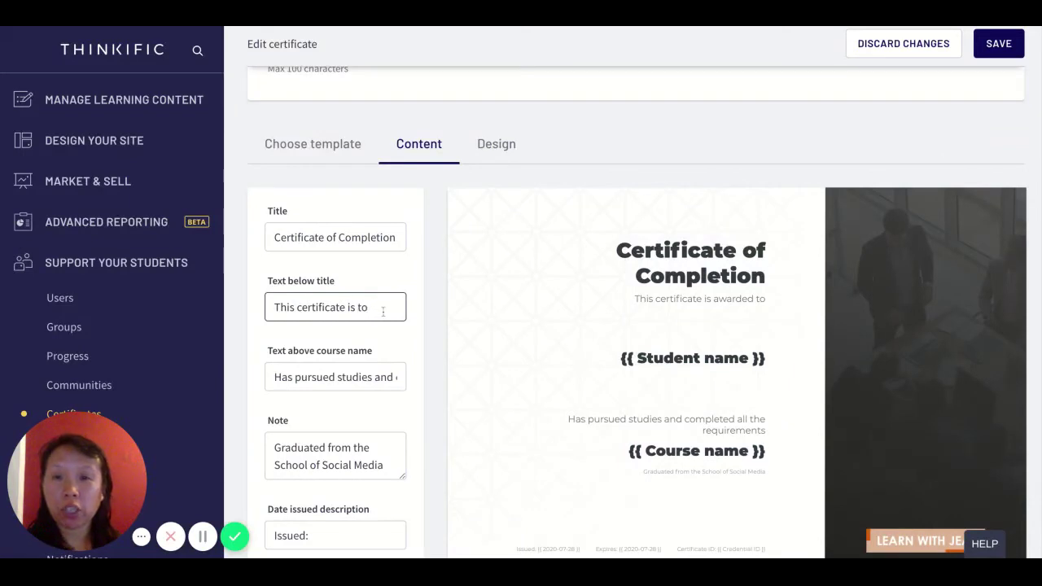
pyautogui.write('b')
pyautogui.press('BackSpace')
pyautogui.write('bestowed')
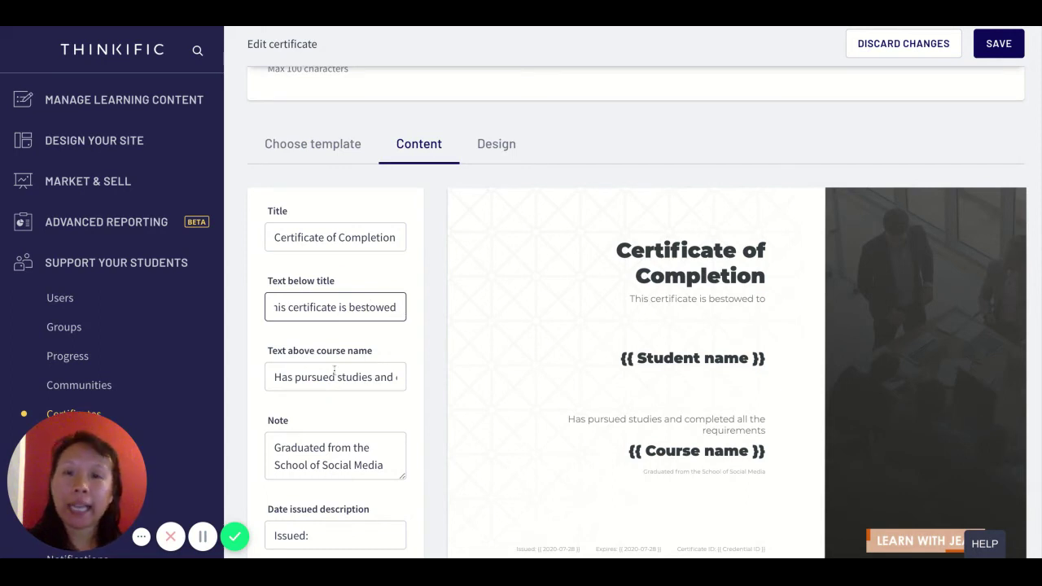
# Delete all of the text above the course name, leaving that field empty
pyautogui.scroll(-1, 334, 370)
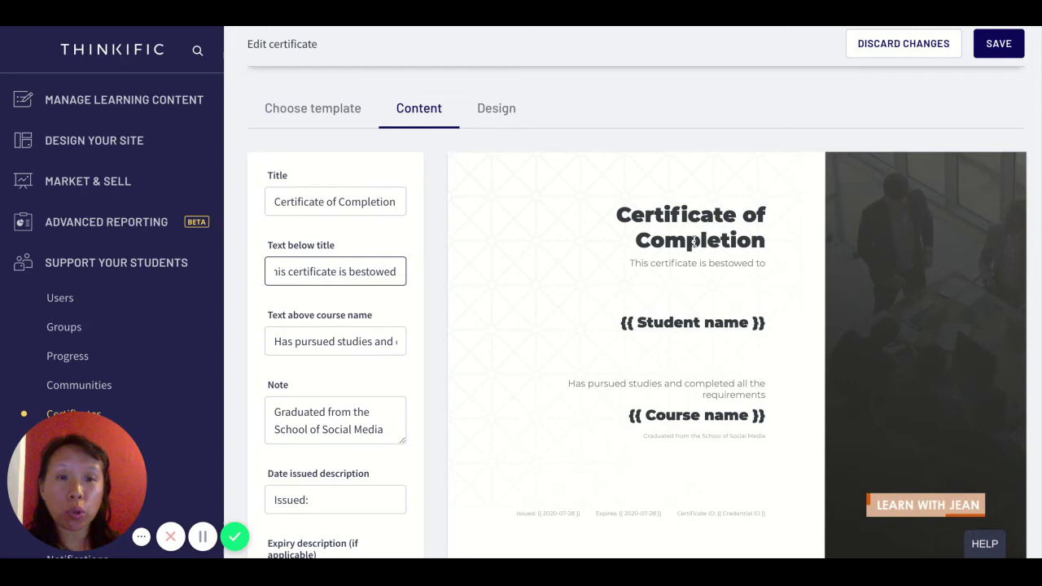
pyautogui.moveTo(298, 342); pyautogui.dragTo(311, 342)
pyautogui.hotkey('shift', 'End')
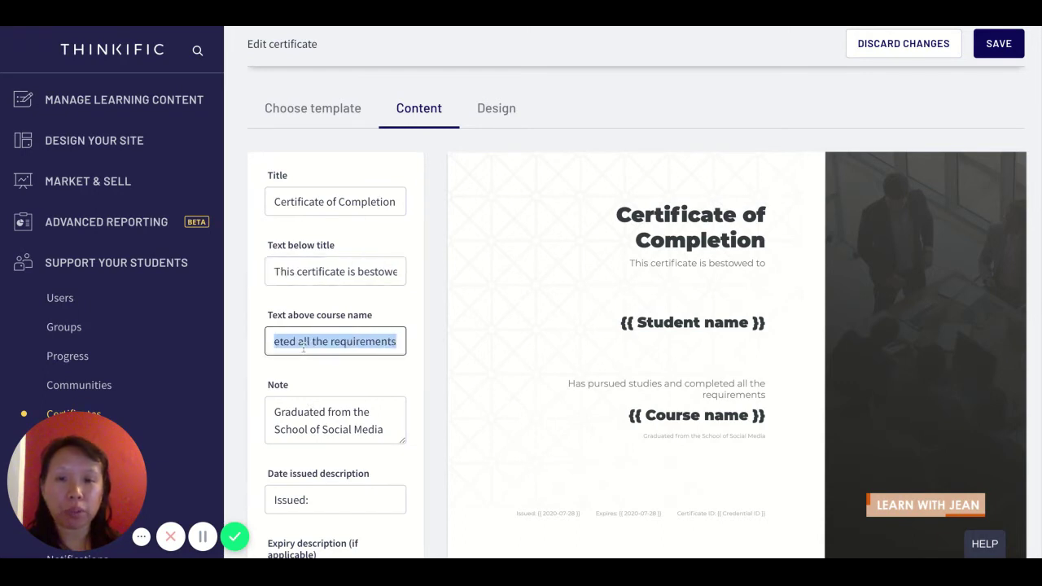
pyautogui.click(343, 332)
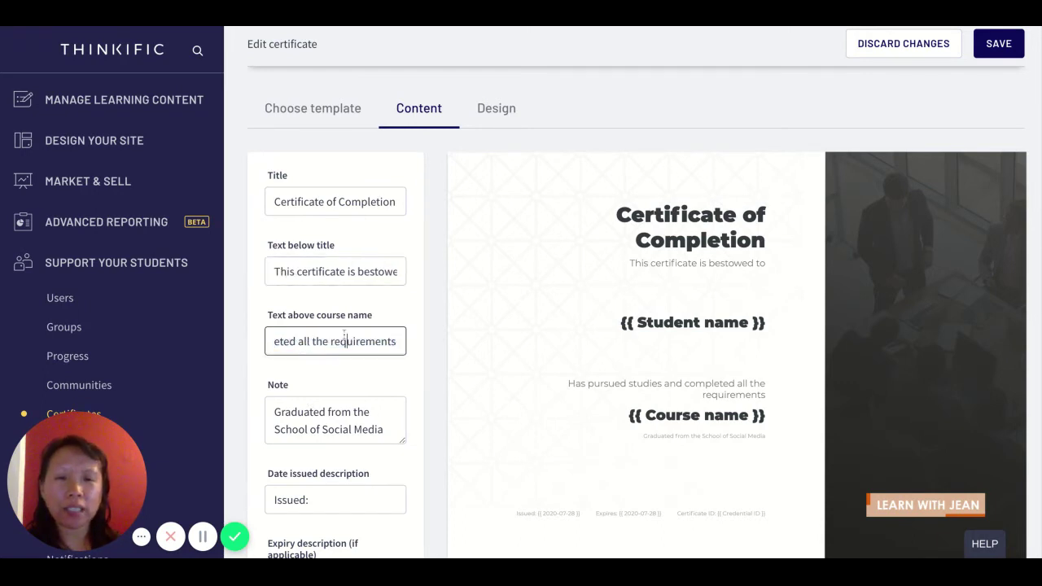
pyautogui.press('End')
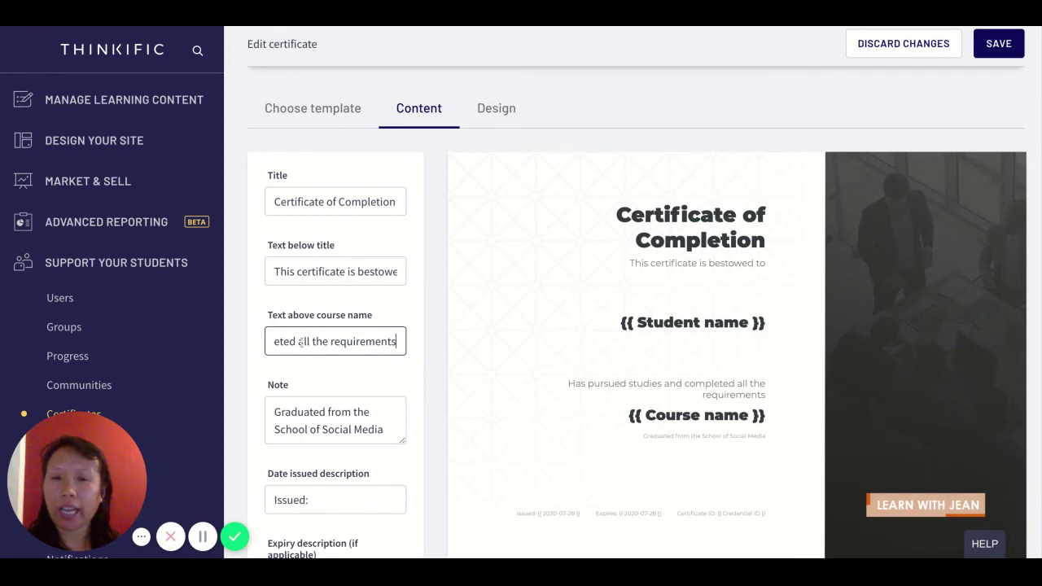
pyautogui.hotkey('ctrl', 'a')
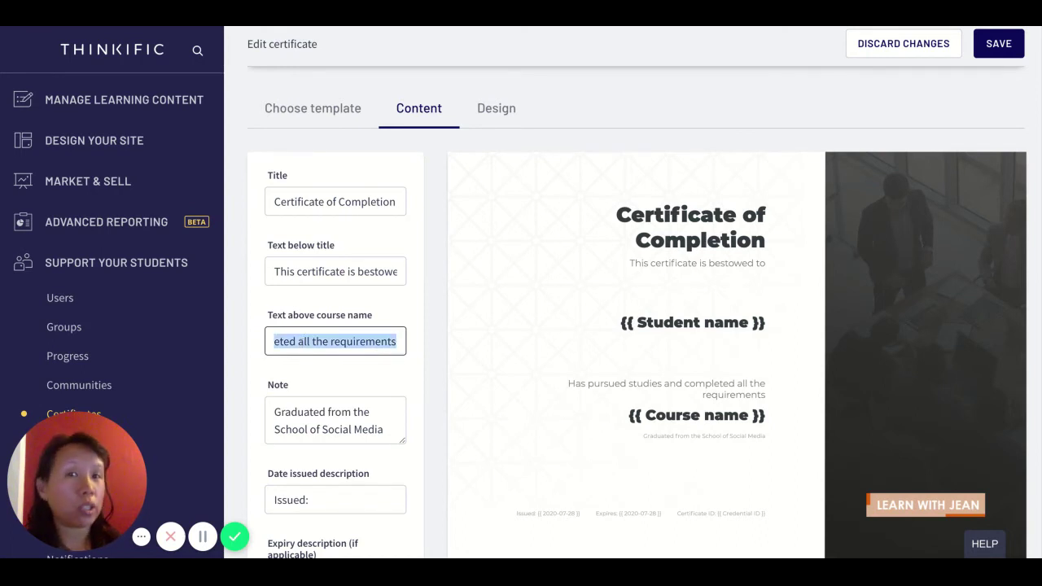
pyautogui.press('BackSpace')
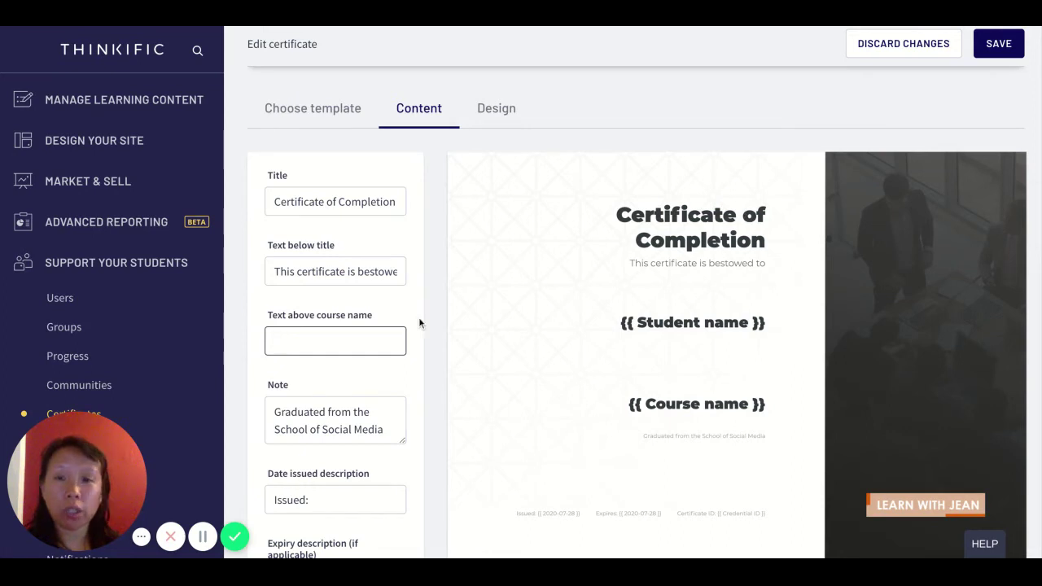
# Add Analytics to the end of the certificate's note so it reads "Graduated from the School of Social Media Analytics"
pyautogui.scroll(-1, 340, 412)
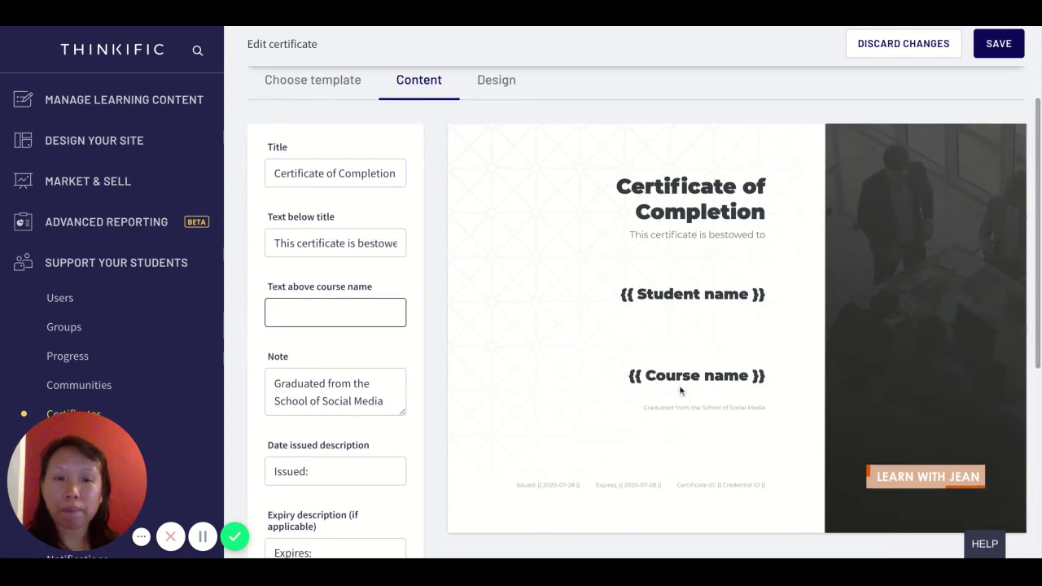
pyautogui.scroll(-2, 640, 373)
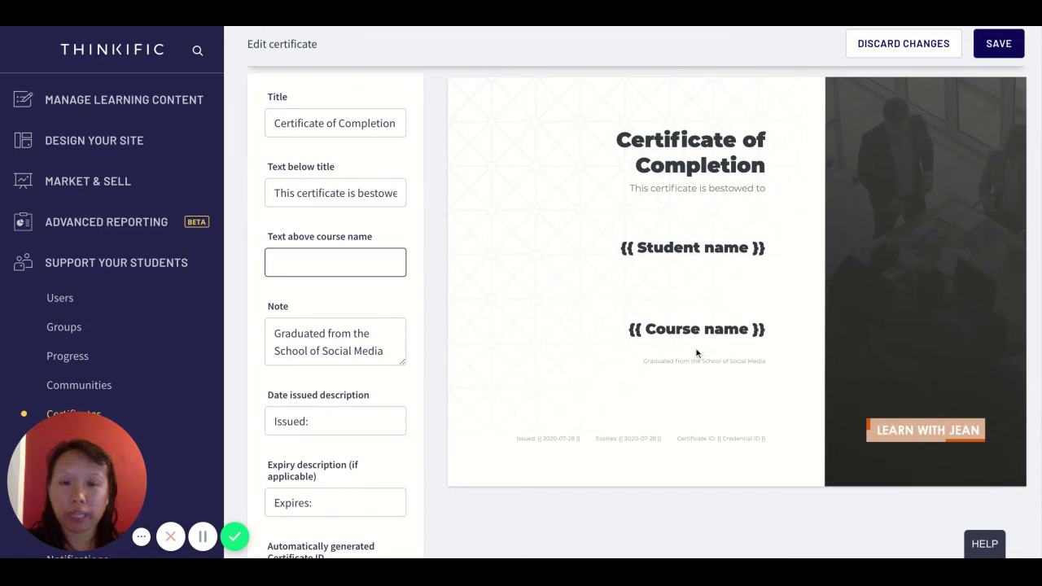
pyautogui.scroll(-2, 327, 473)
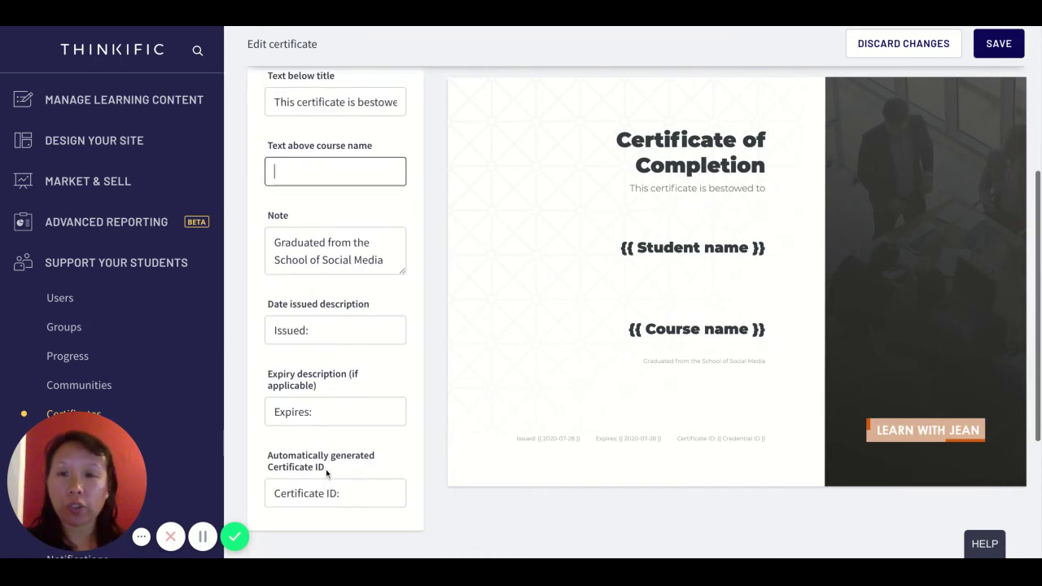
pyautogui.scroll(1, 326, 469)
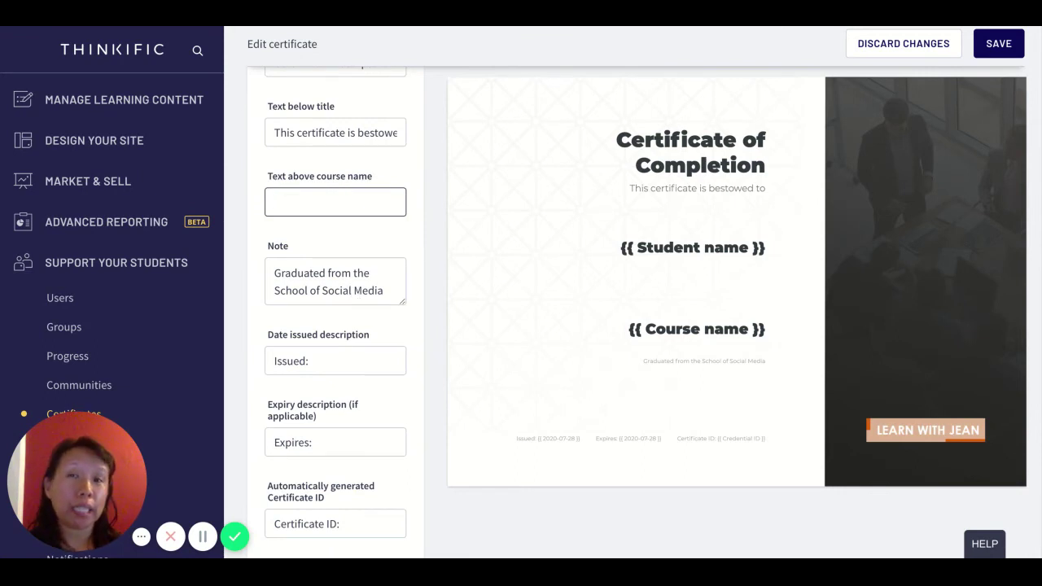
pyautogui.click(382, 292)
pyautogui.write('Anal')
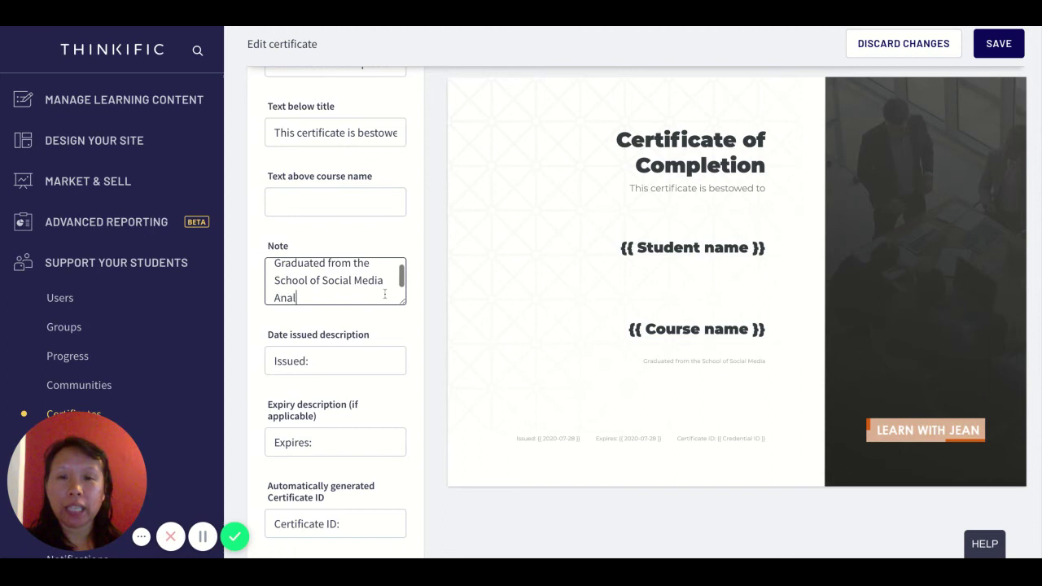
pyautogui.write('aytics')
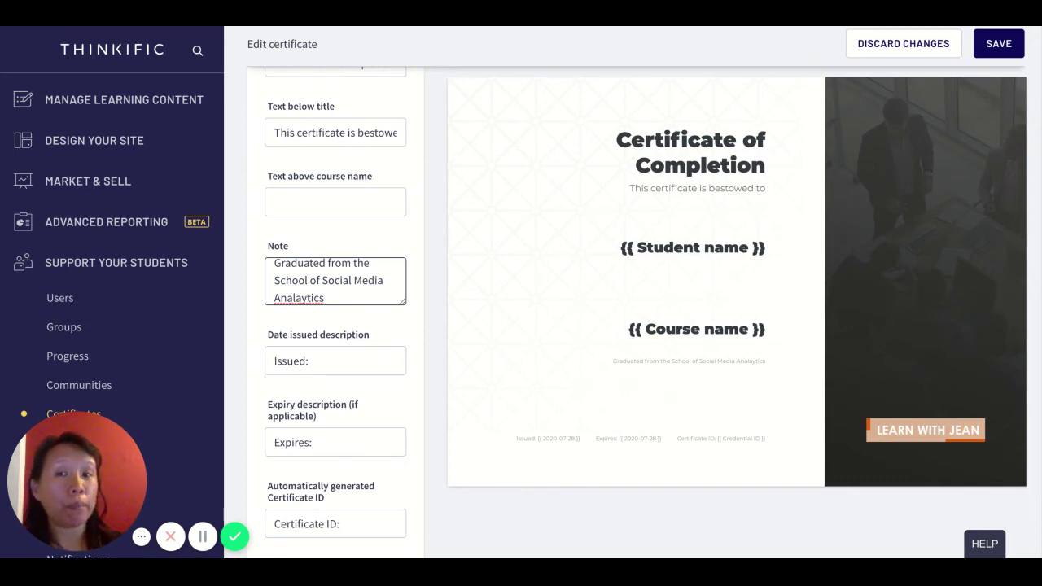
pyautogui.click(300, 298)
pyautogui.press('BackSpace')
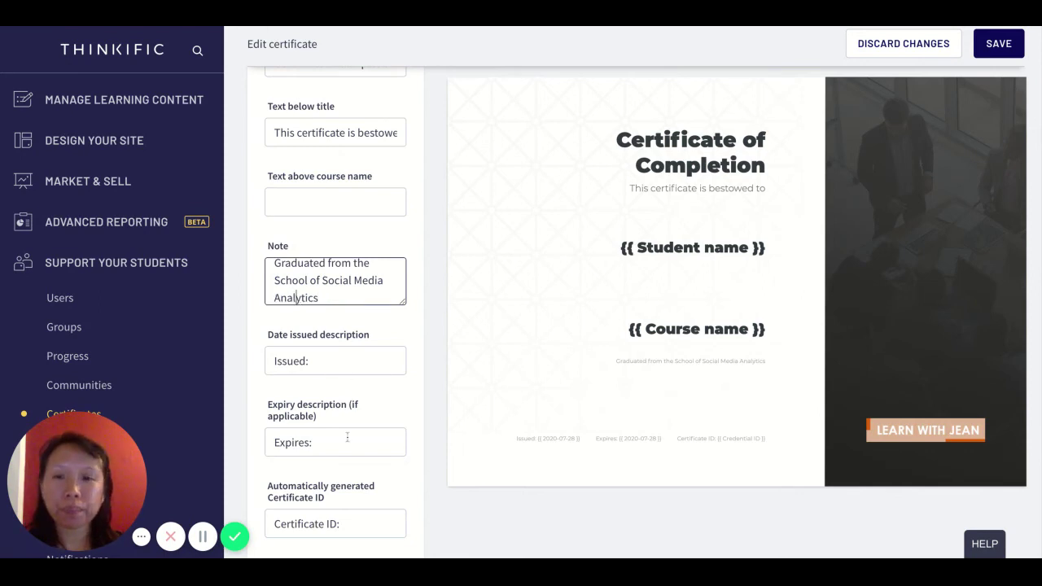
# Make the certificate for Launch your Online Course in 6 Weeks expire after a period of 365 days
pyautogui.scroll(-5, 346, 437)
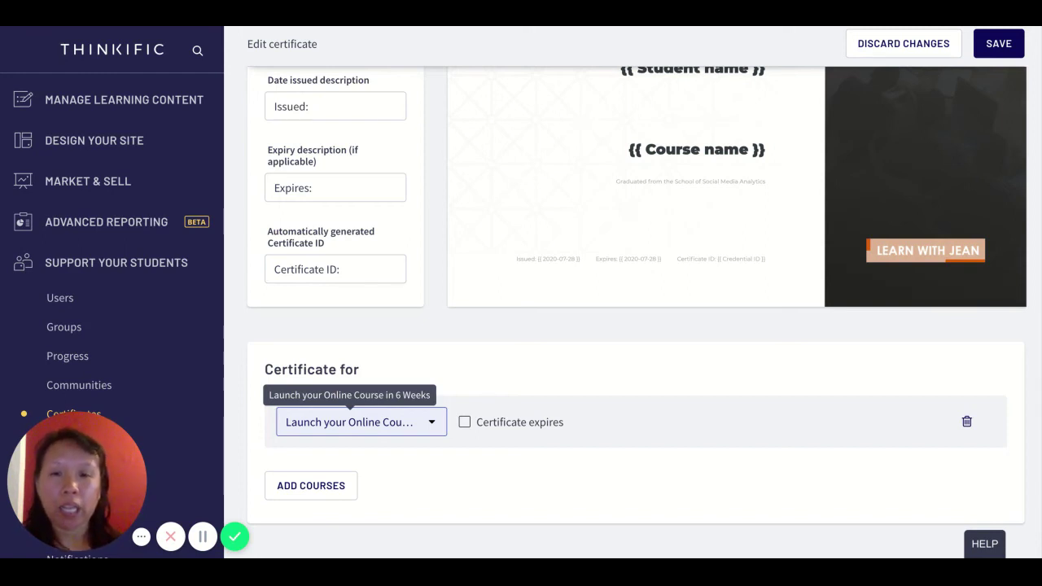
pyautogui.click(464, 422)
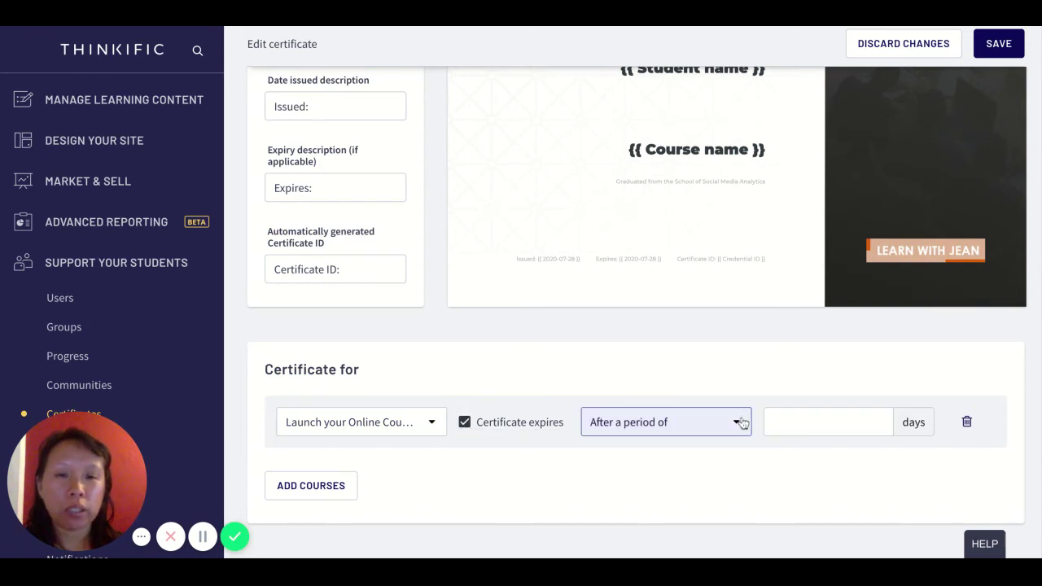
pyautogui.click(810, 422)
pyautogui.write('365')
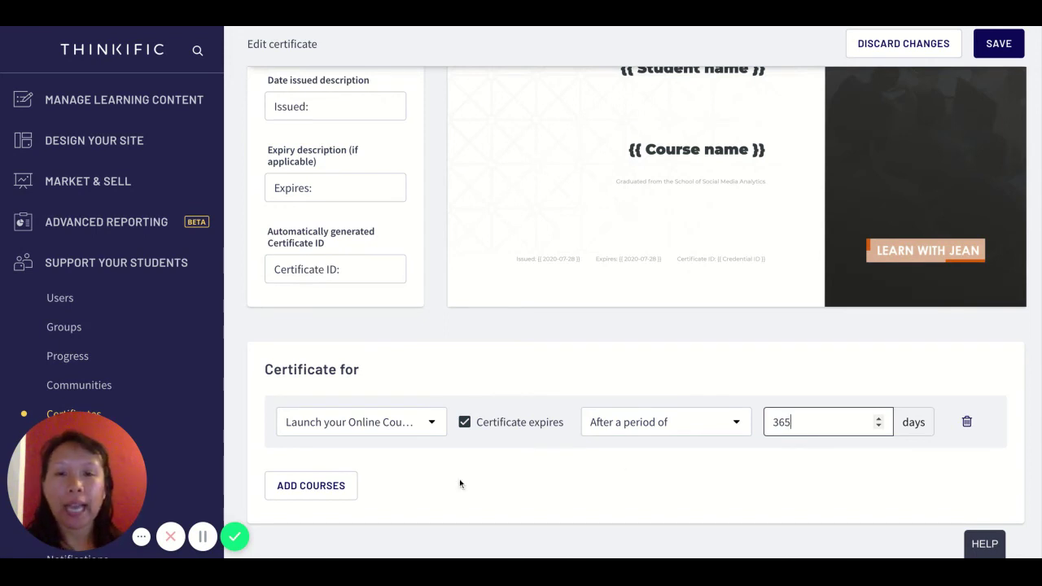
# Look over the courses that can be added to the certificate and close the list without adding any
pyautogui.click(331, 489)
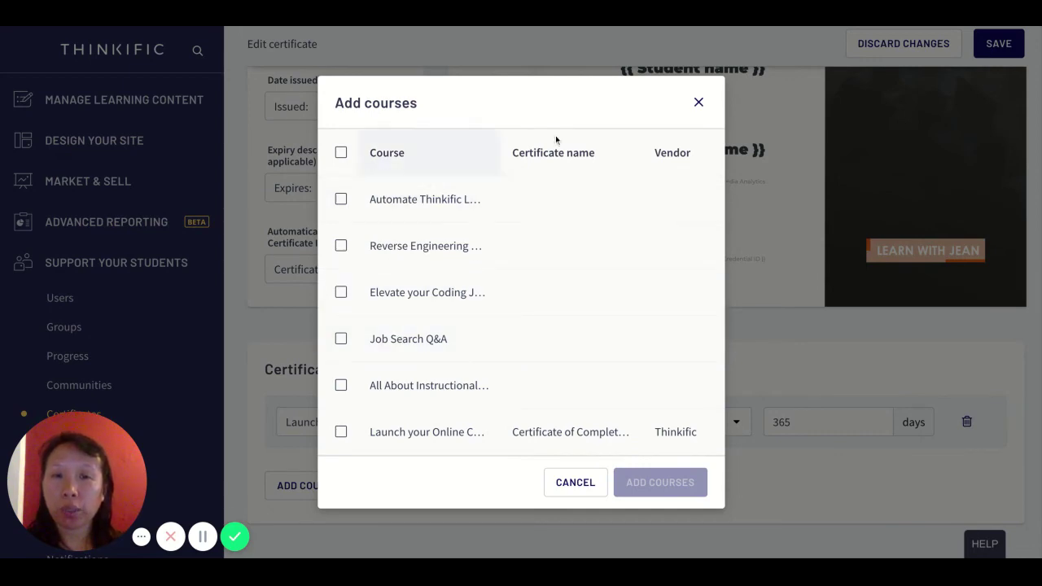
pyautogui.click(699, 103)
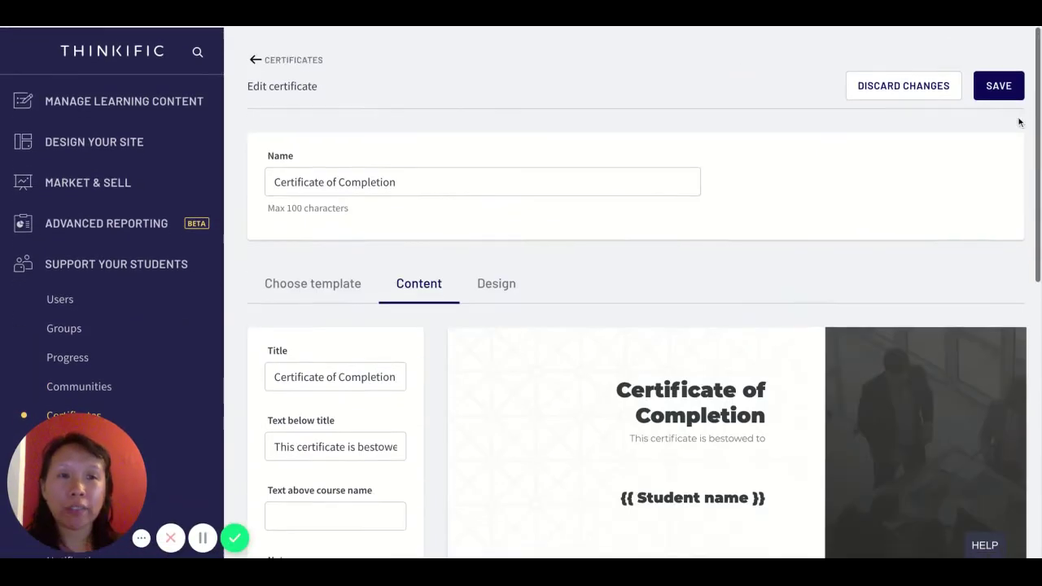
# Save the changes made to the Certificate of Completion and check its wording in the preview
pyautogui.click(1003, 63)
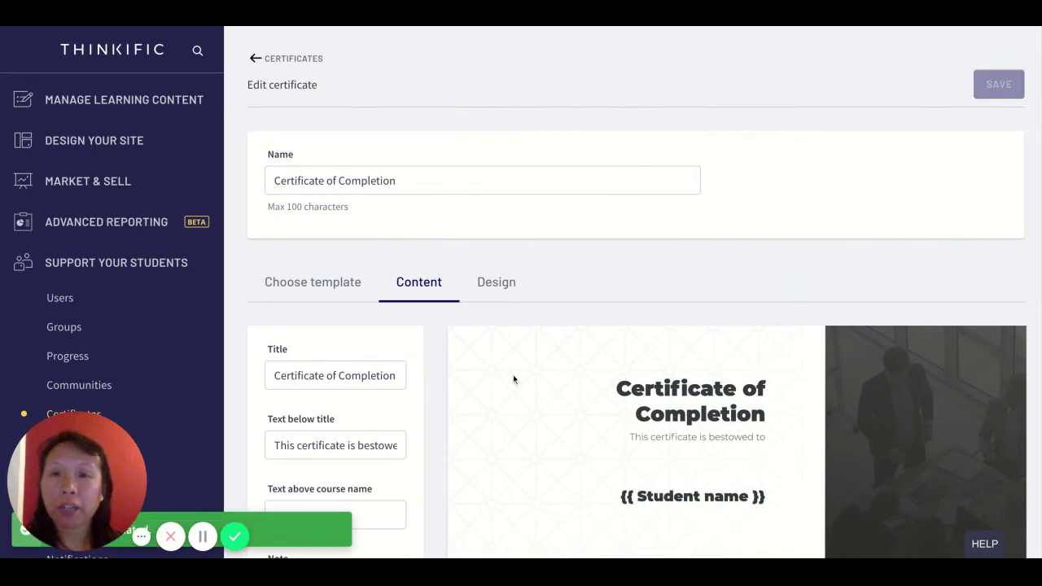
pyautogui.scroll(-3, 305, 306)
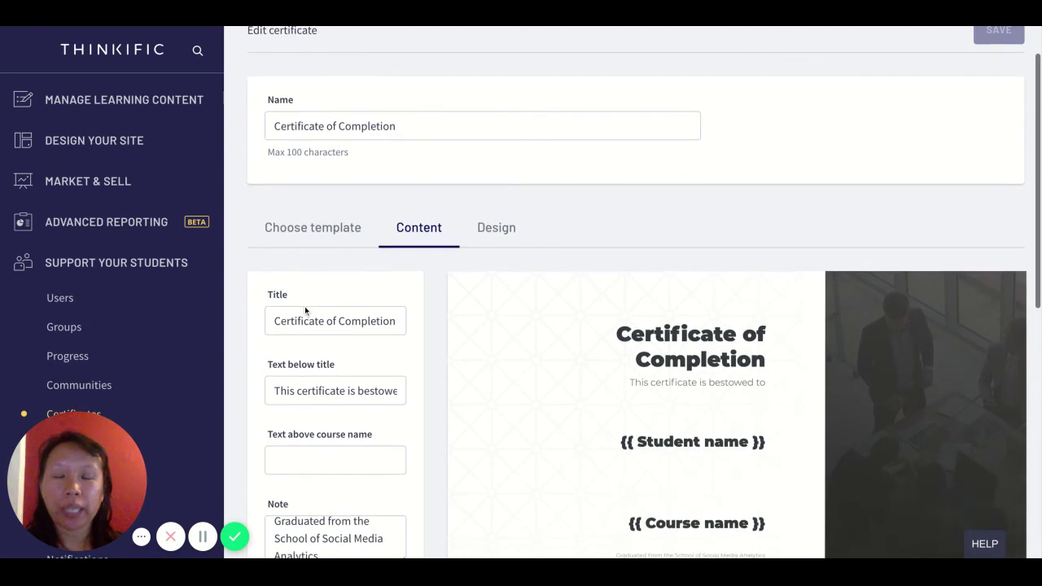
pyautogui.scroll(-2, 103, 342)
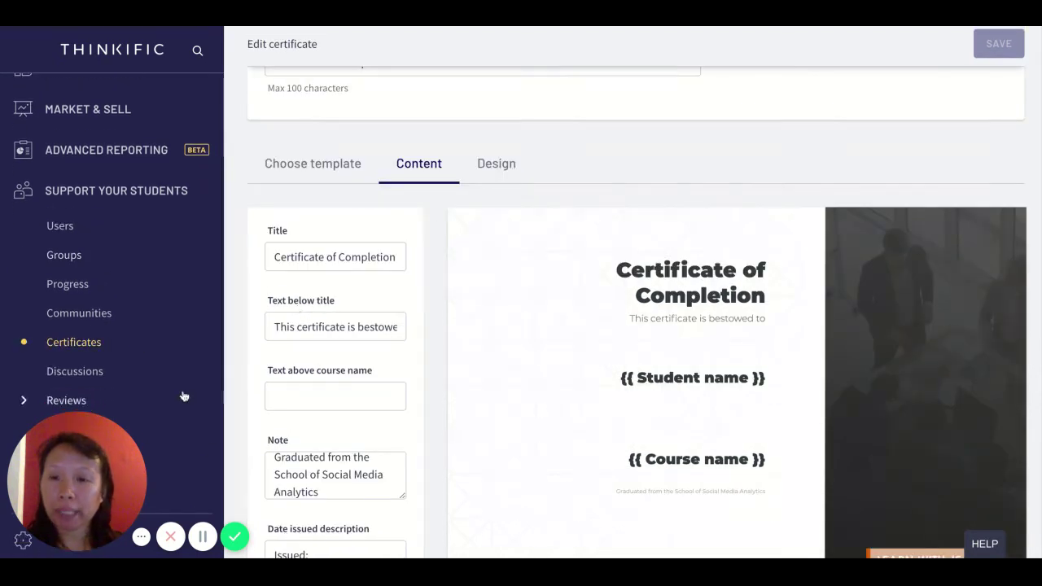
# Return to the list of certificates and duplicate the Certificate of Completion
pyautogui.click(203, 537)
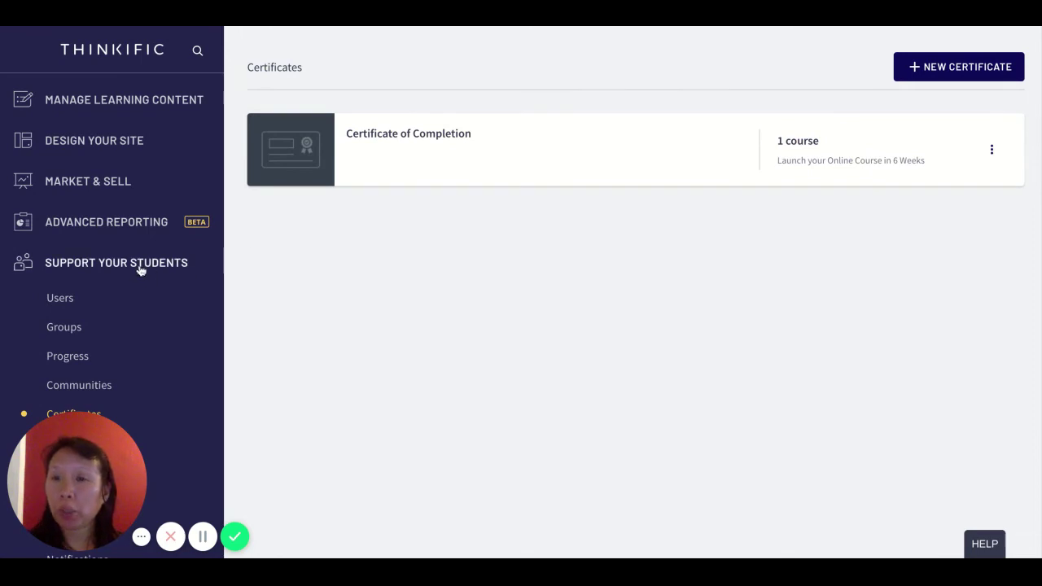
pyautogui.scroll(-3, 140, 270)
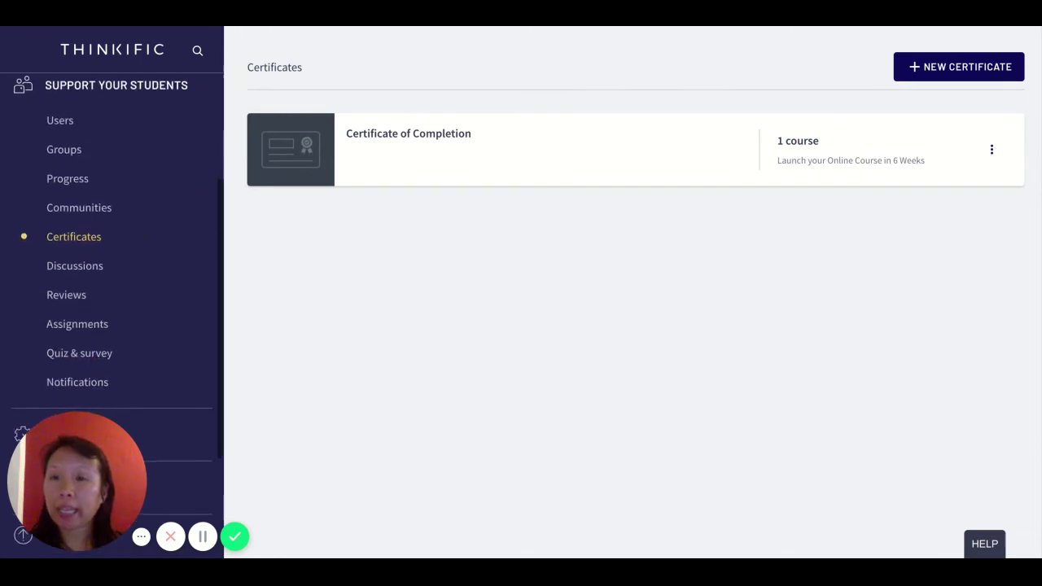
pyautogui.click(127, 231)
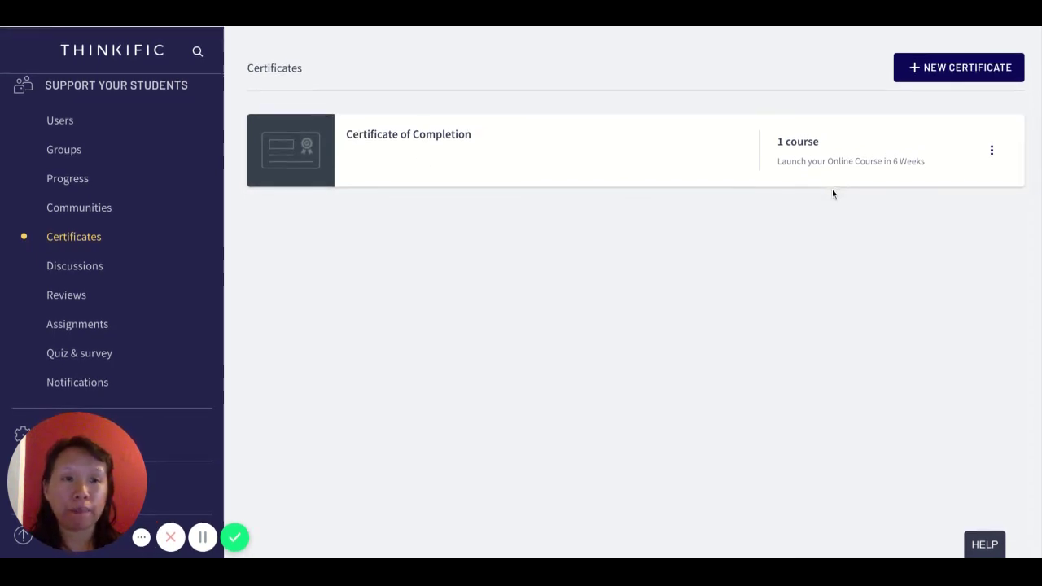
pyautogui.click(993, 151)
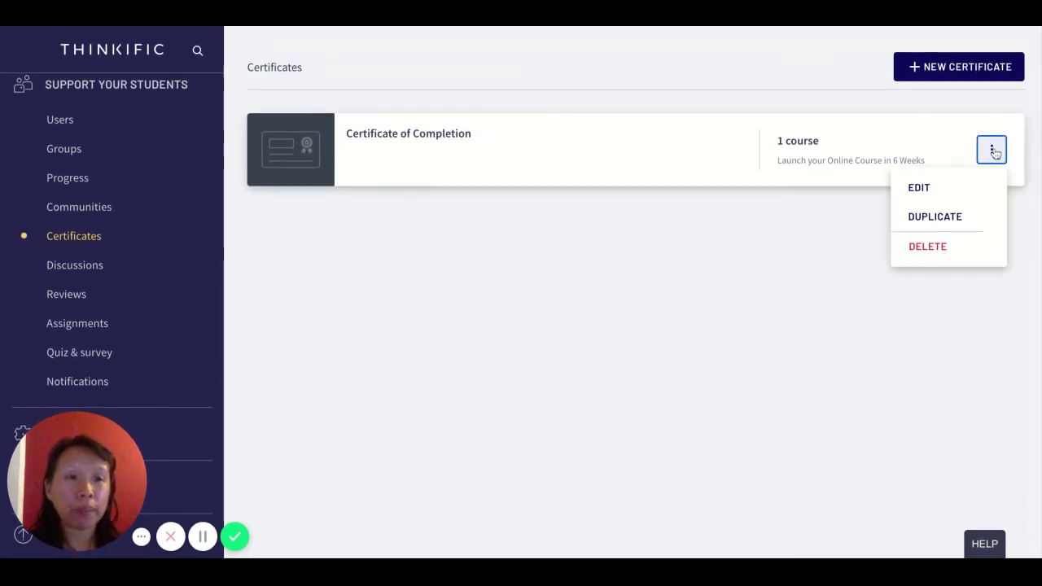
pyautogui.click(936, 216)
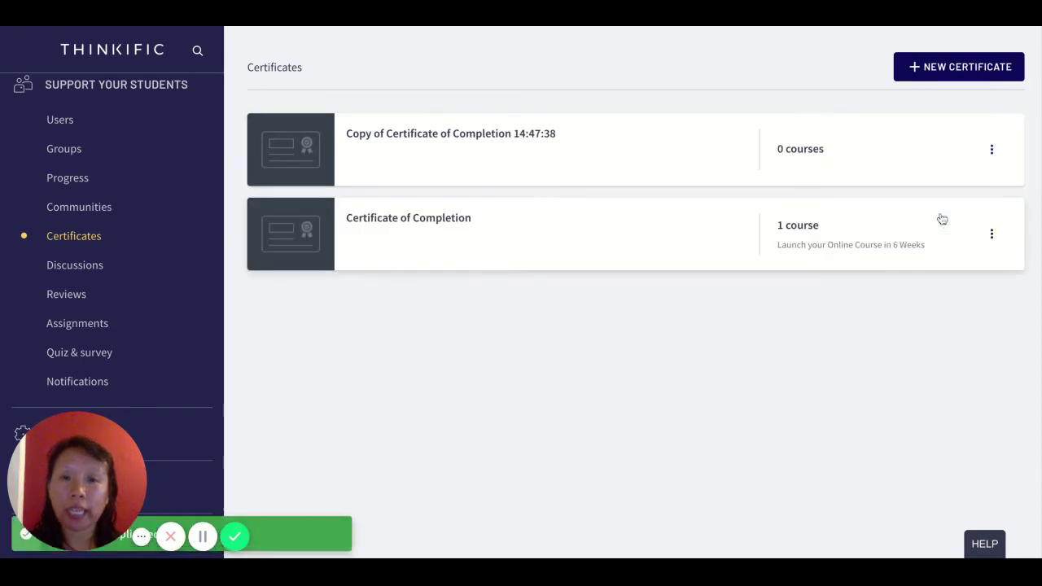
# Reopen the original Certificate of Completion for editing and review its content fields, preview and assigned course
pyautogui.click(995, 232)
pyautogui.click(954, 277)
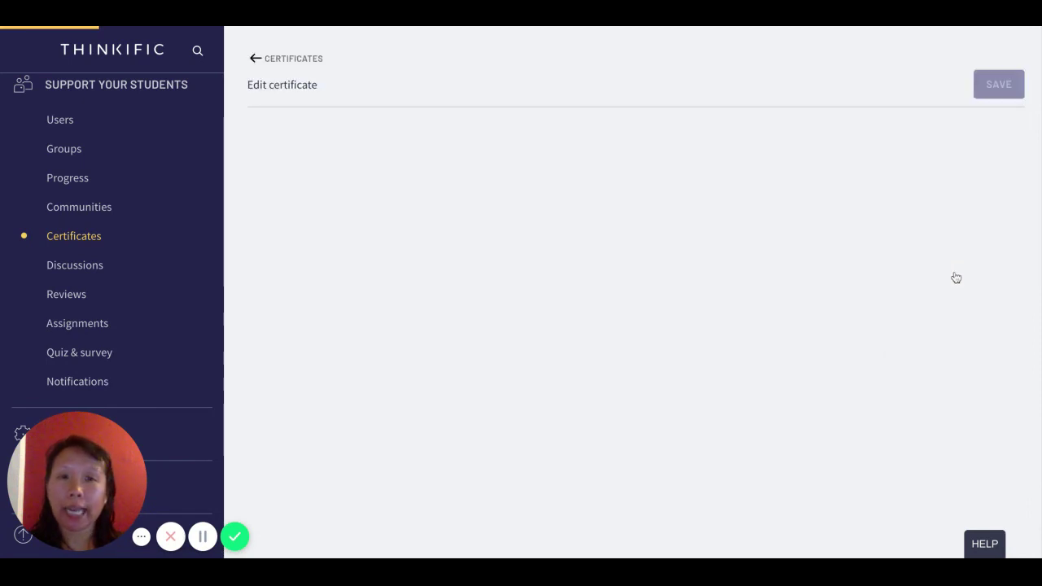
pyautogui.scroll(-3, 811, 344)
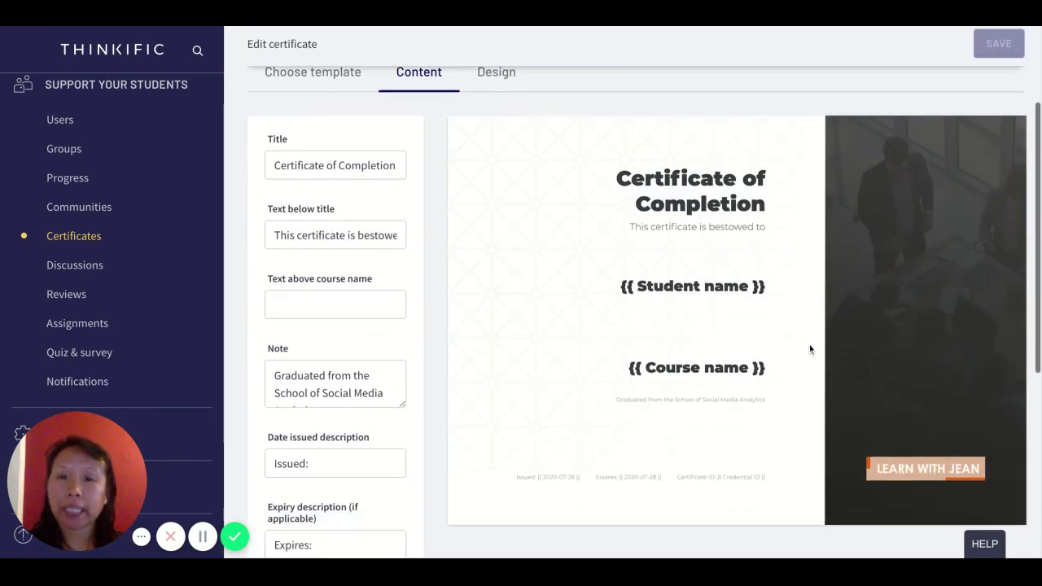
pyautogui.scroll(-4, 809, 349)
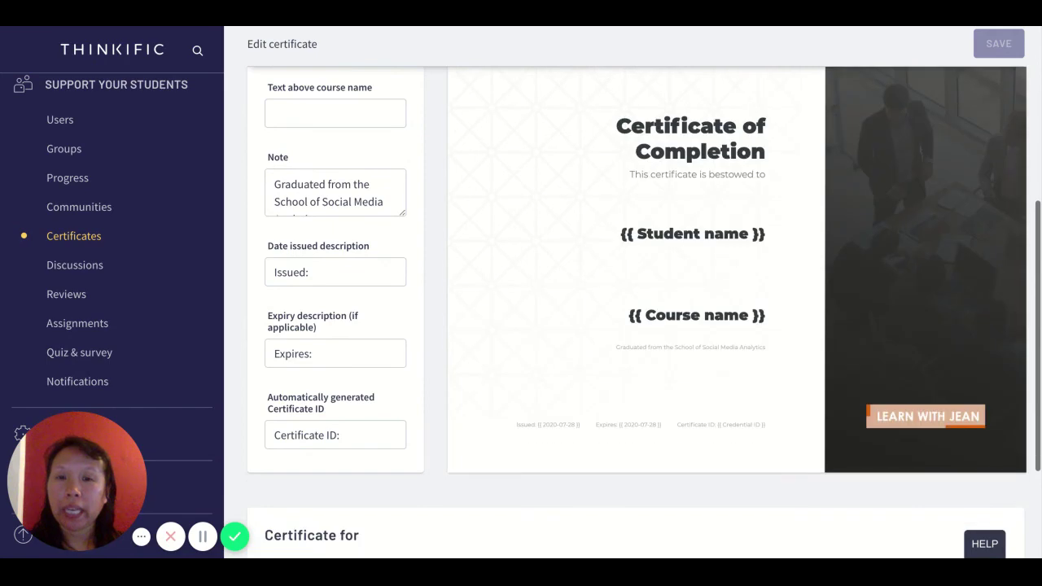
pyautogui.scroll(-4, 682, 353)
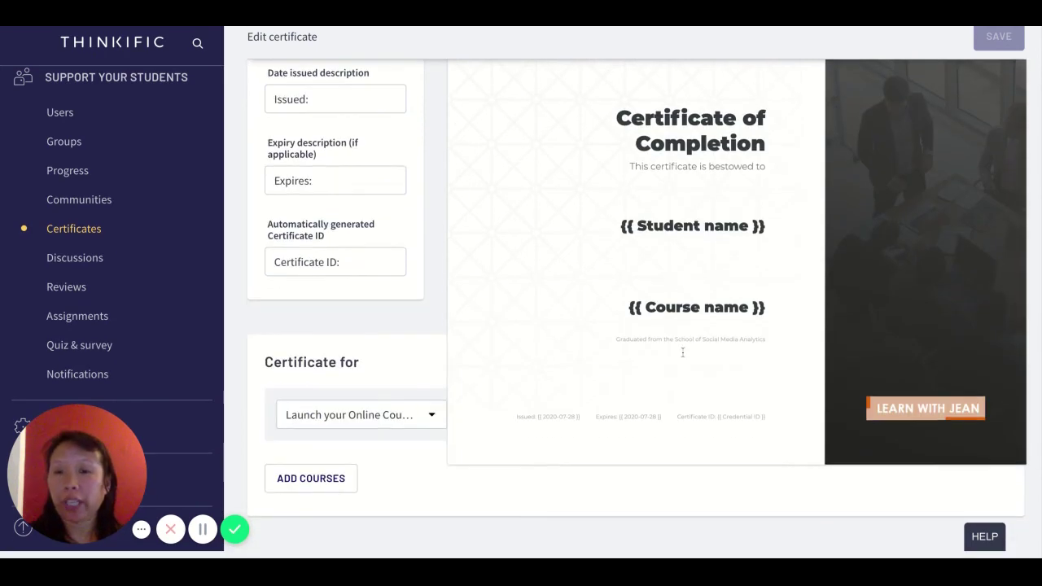
pyautogui.scroll(8, 682, 354)
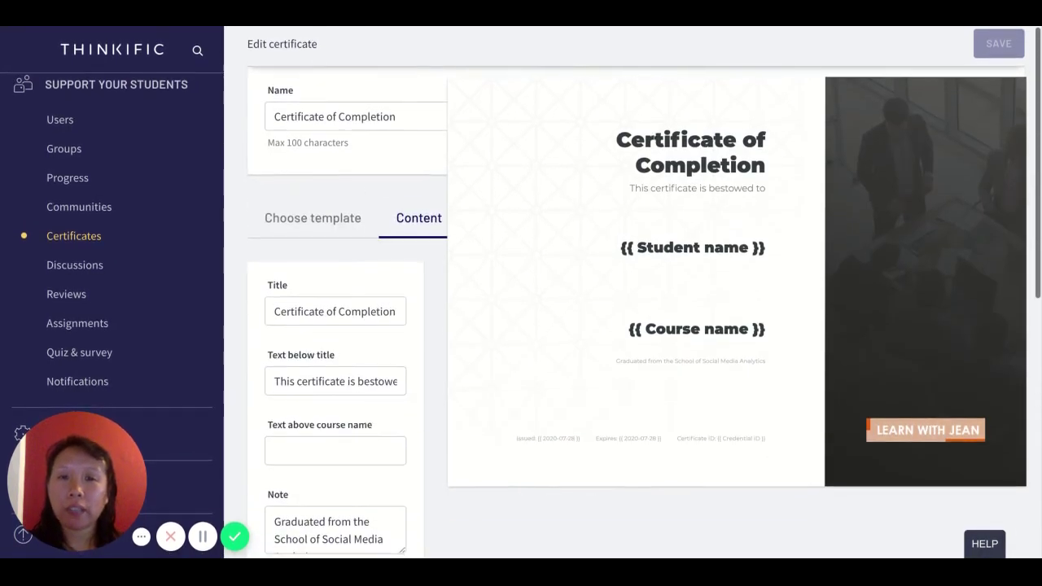
pyautogui.scroll(3, 682, 353)
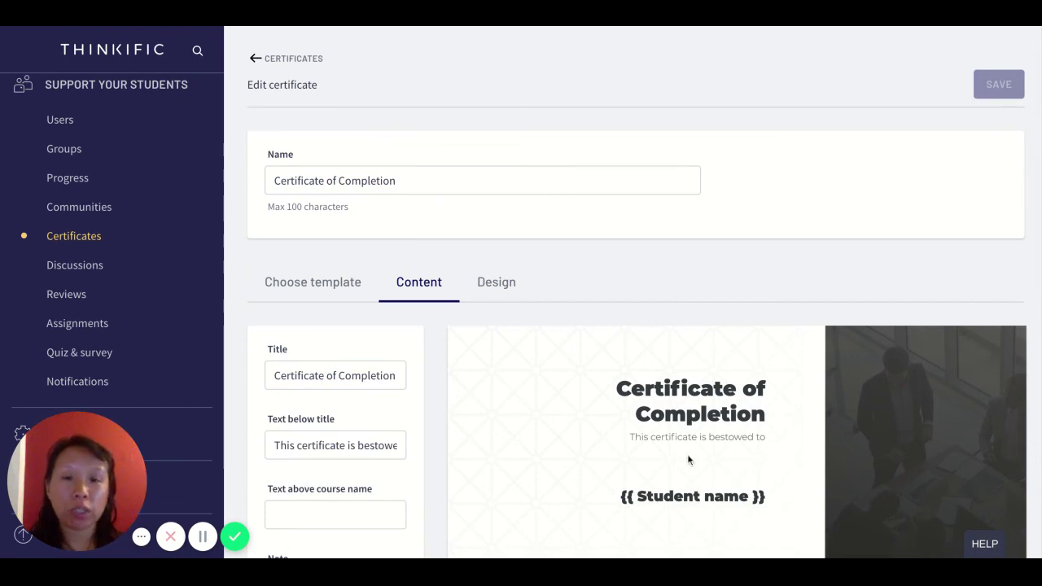
pyautogui.scroll(-5, 688, 458)
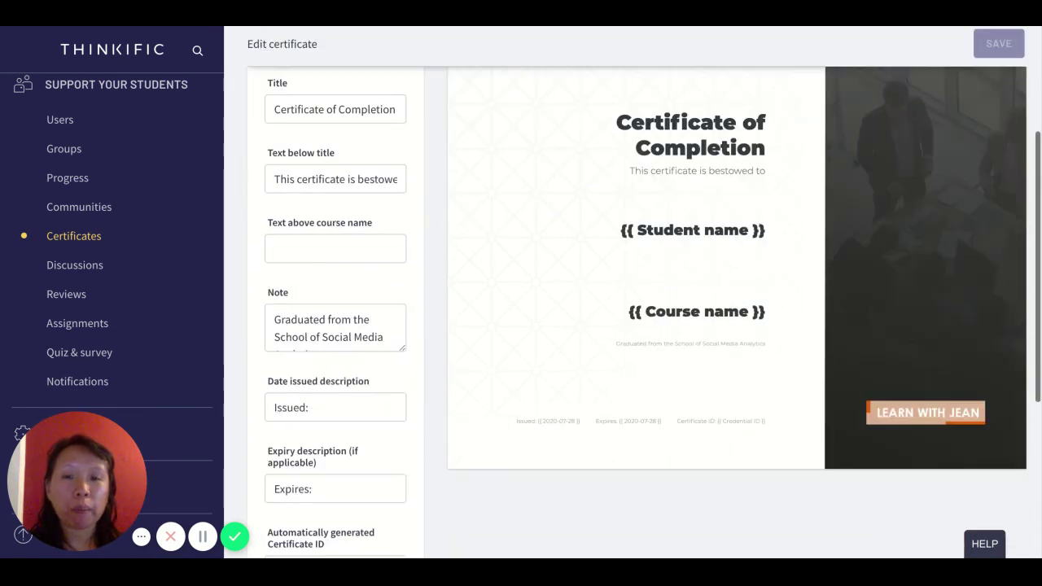
pyautogui.scroll(2, 979, 424)
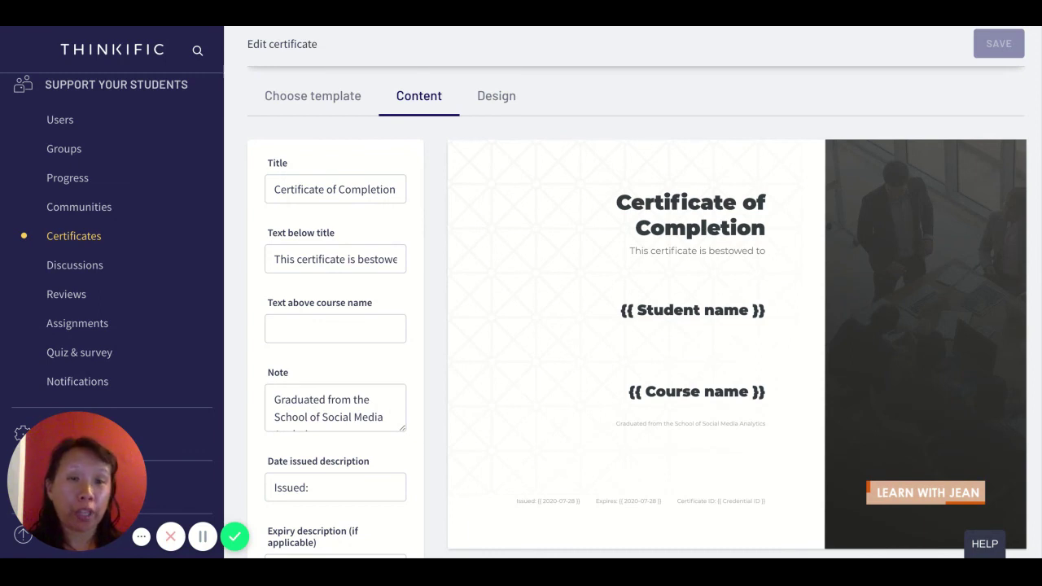
pyautogui.scroll(-1, 926, 349)
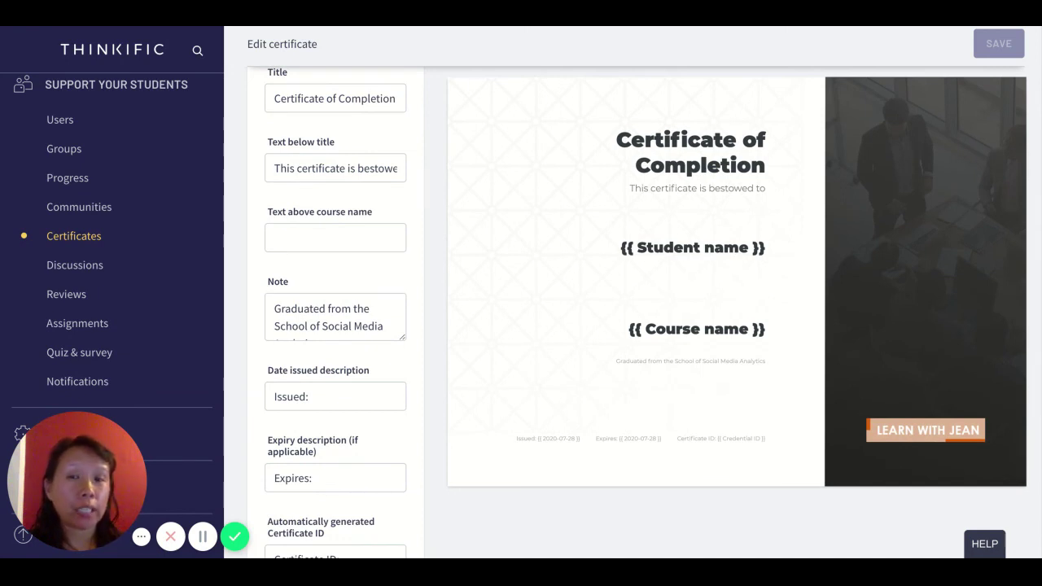
pyautogui.scroll(1, 910, 295)
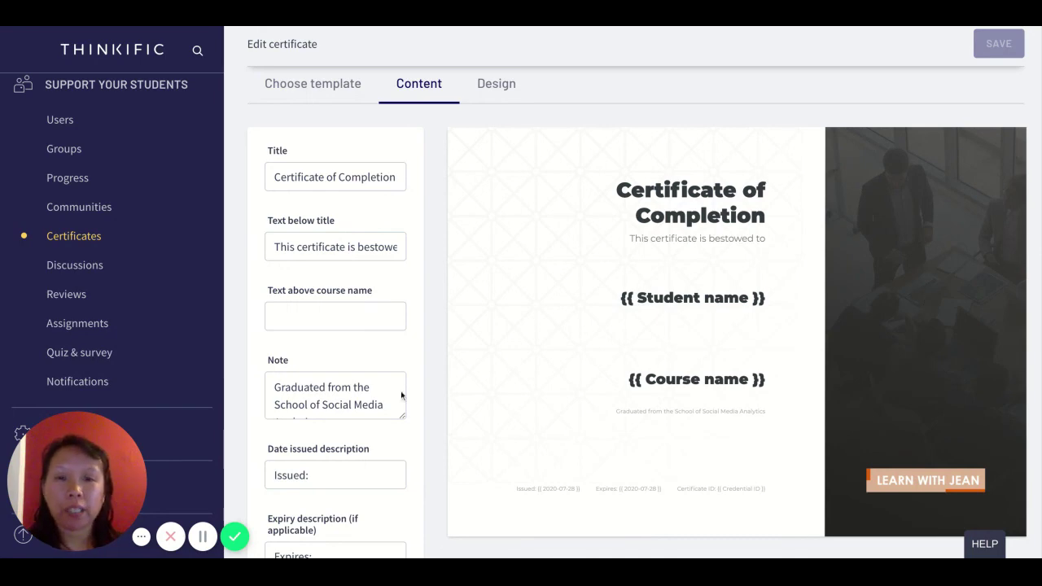
pyautogui.scroll(-1, 375, 400)
pyautogui.scroll(-4, 375, 400)
pyautogui.scroll(10, 375, 401)
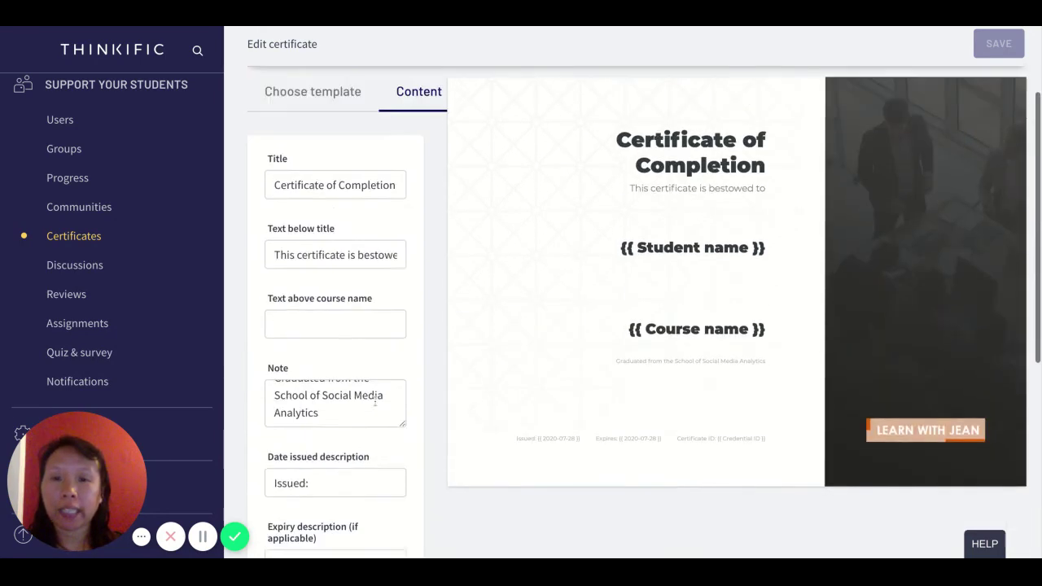
# Examine the certificate's design settings, including the recommended sizes for the background image and the logo
pyautogui.click(498, 283)
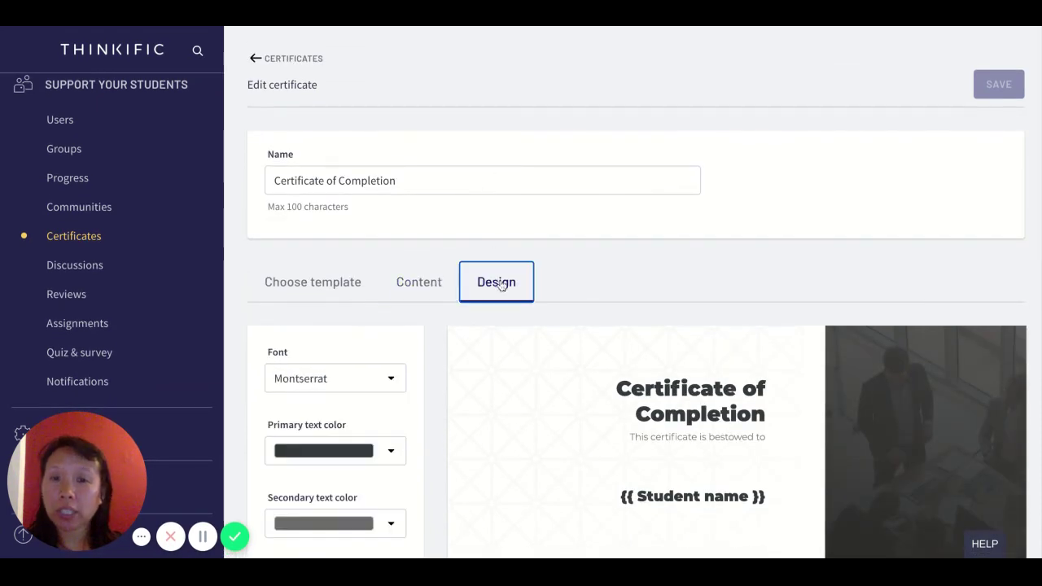
pyautogui.scroll(-5, 500, 285)
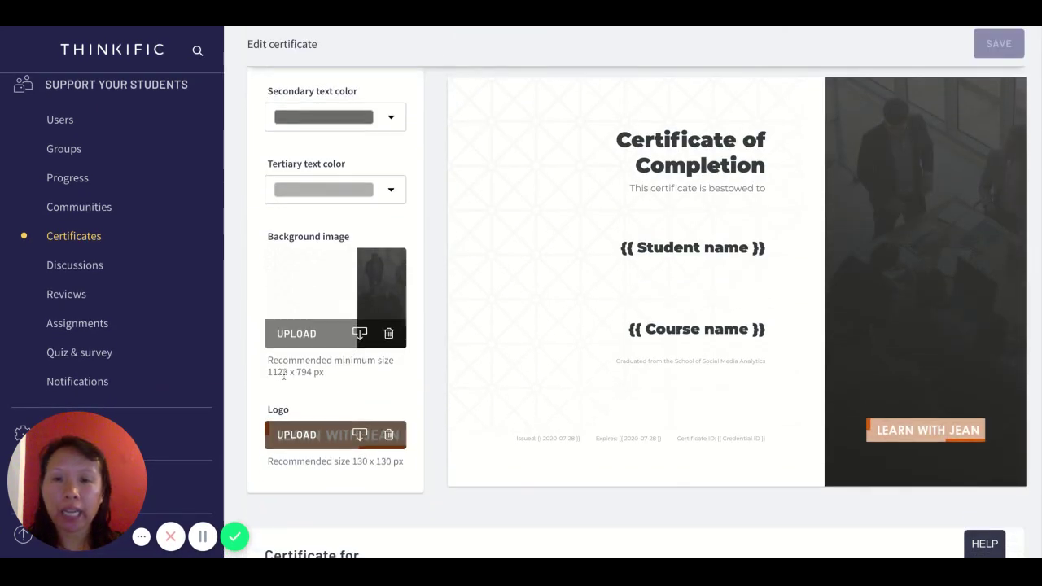
pyautogui.moveTo(284, 372); pyautogui.dragTo(323, 373)
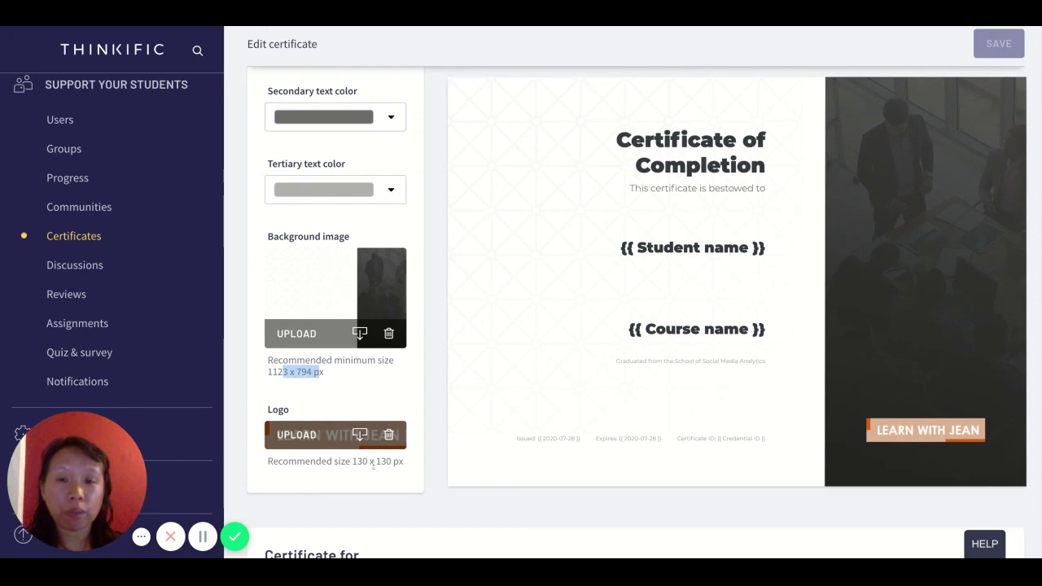
pyautogui.click(360, 463)
pyautogui.hotkey('shift', 'End')
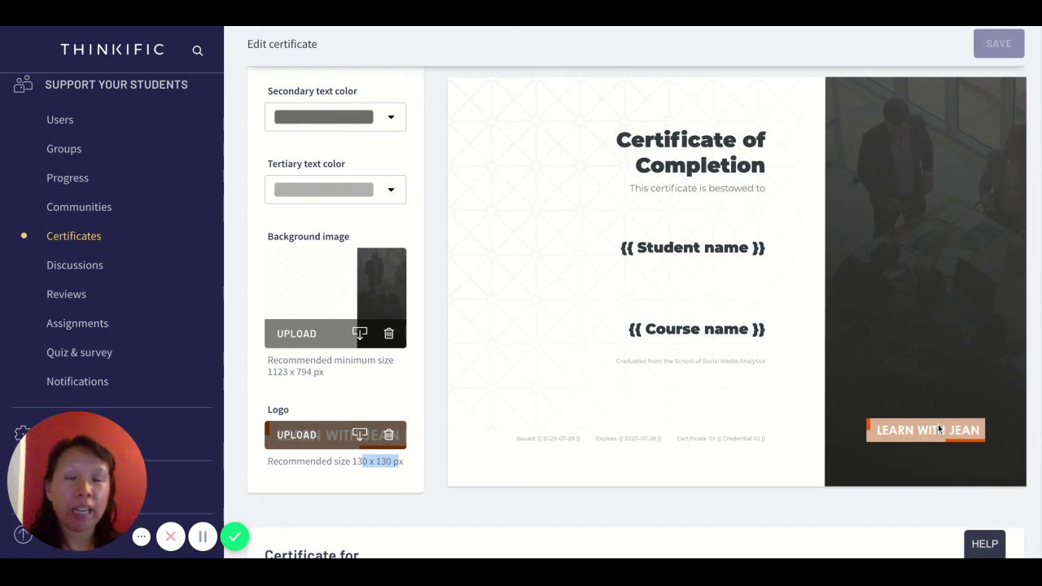
pyautogui.scroll(1, 713, 251)
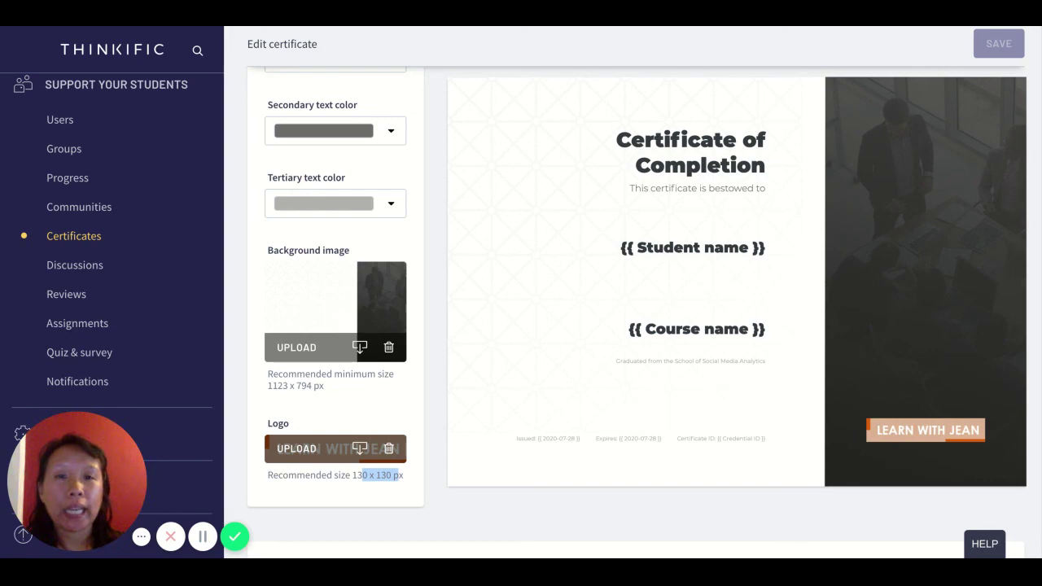
pyautogui.scroll(5, 732, 206)
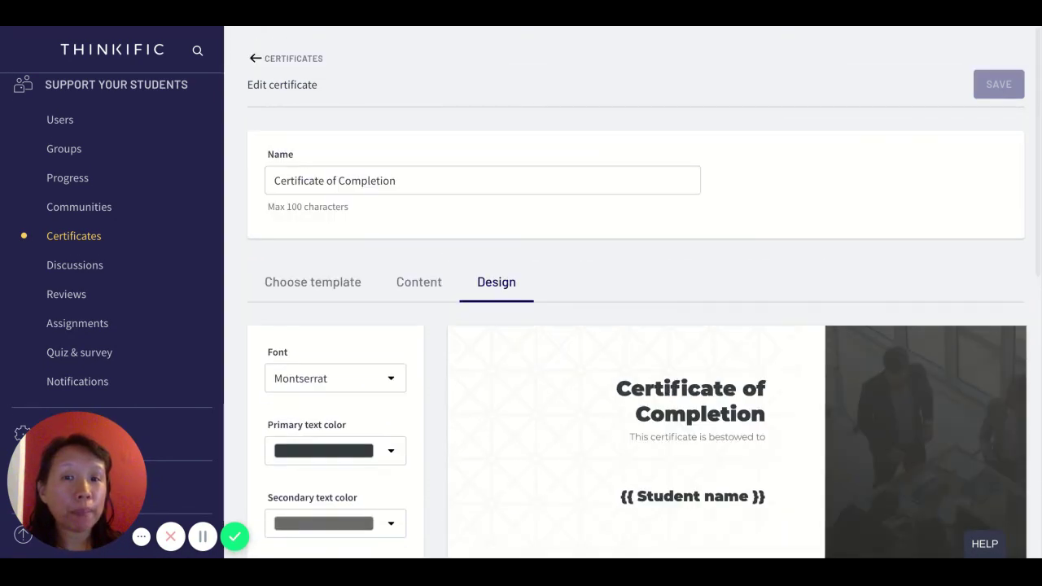
pyautogui.scroll(-5, 686, 326)
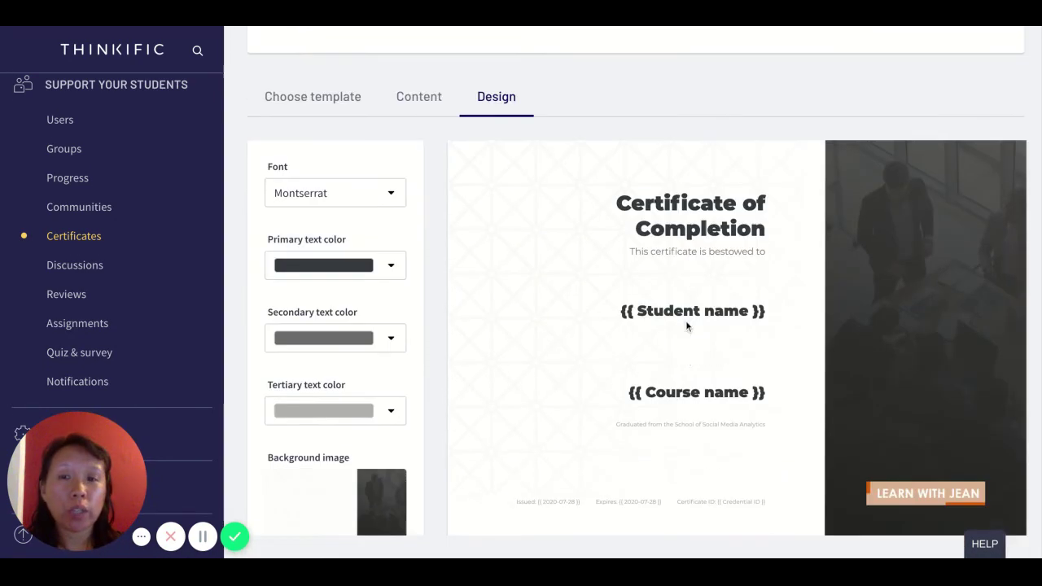